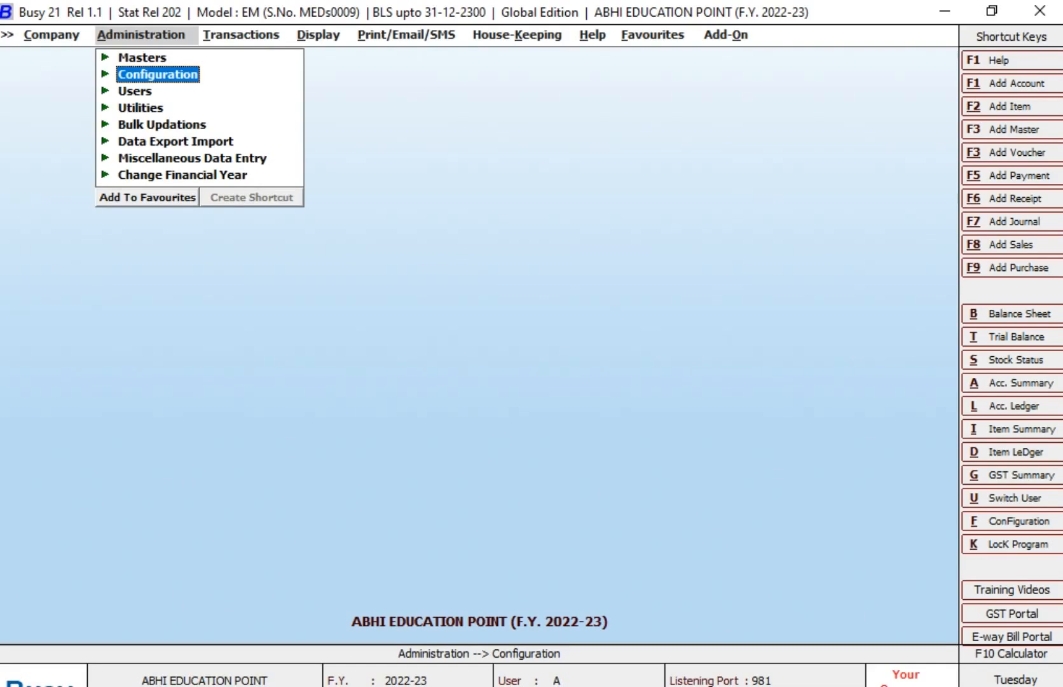
Open the voucher numbering settings for the Main series of Sales vouchers in the voucher series configuration
key("Return")
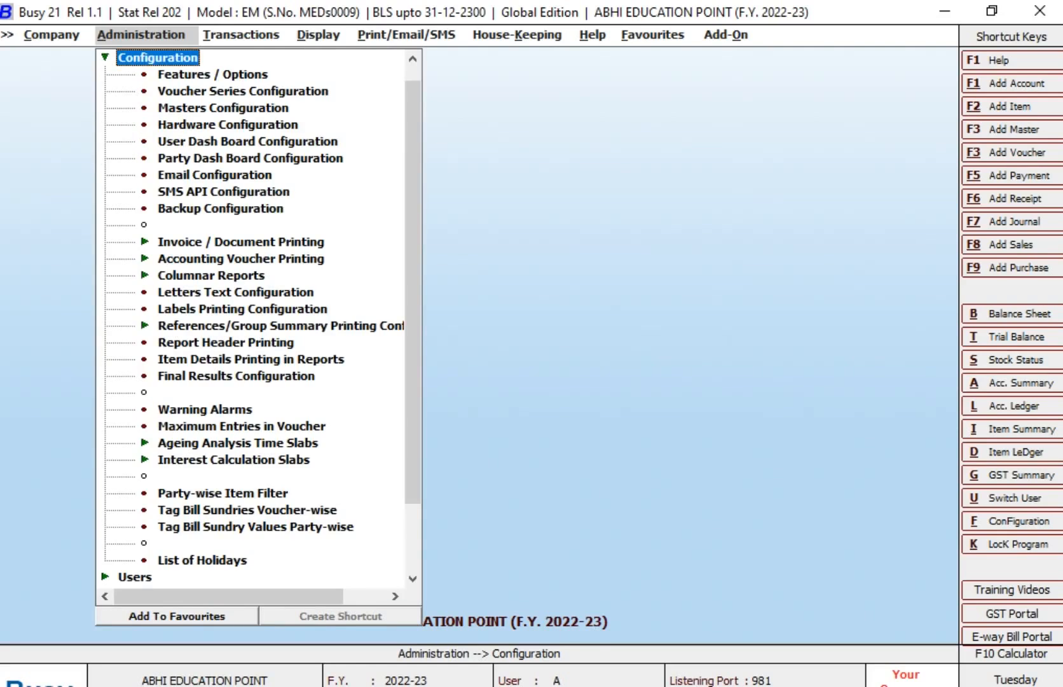
key("Down")
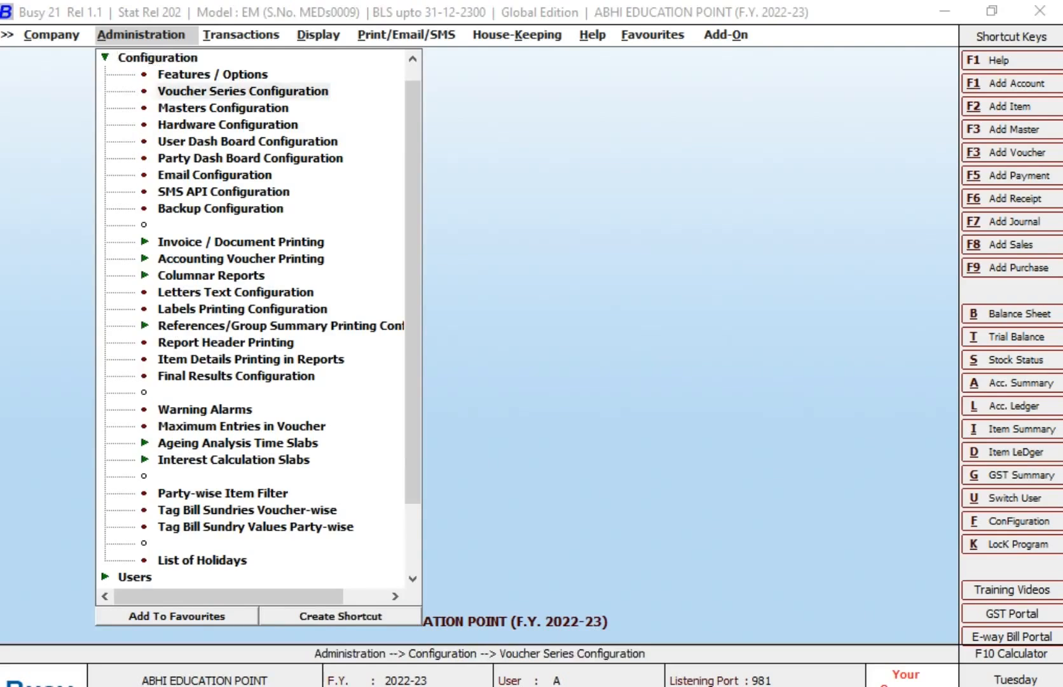
key("Return")
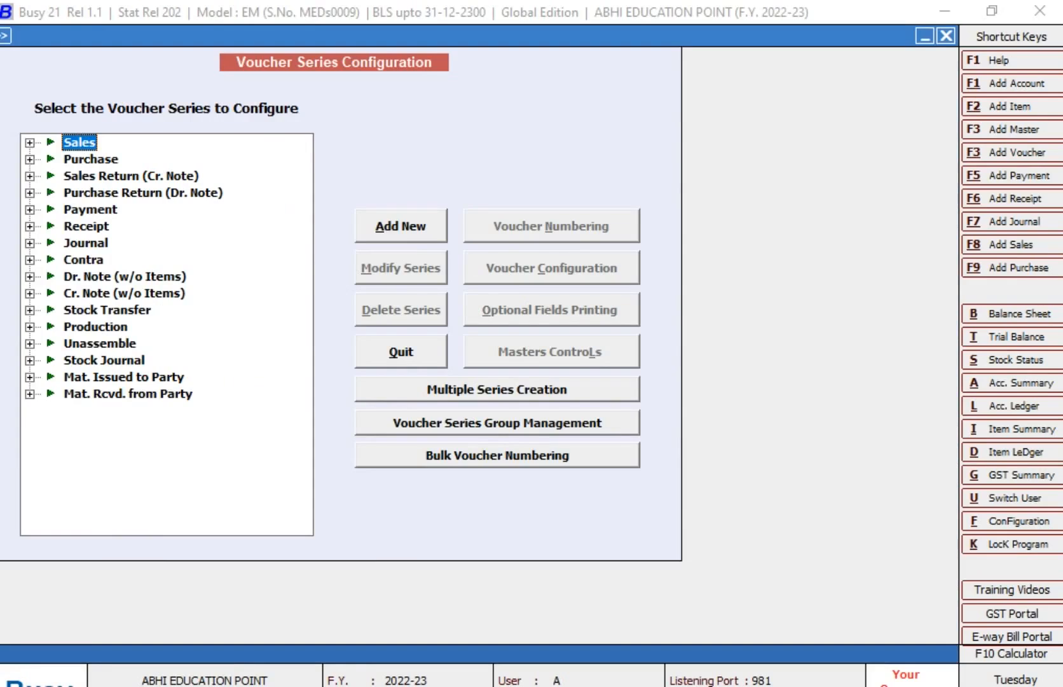
key("Right")
key("Down")
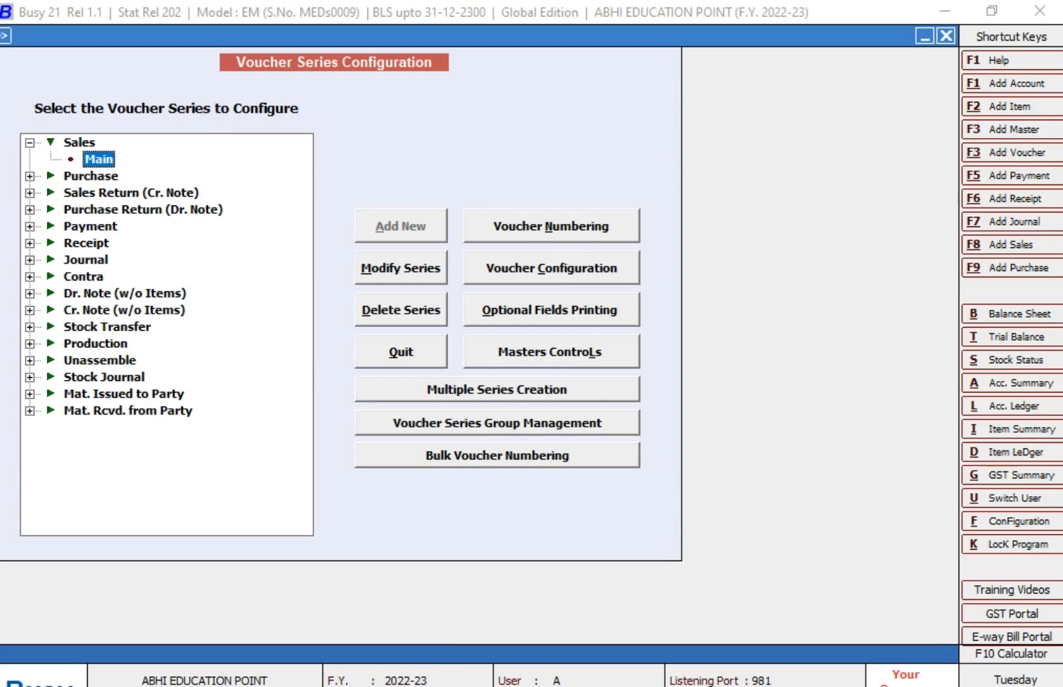
key("alt+n")
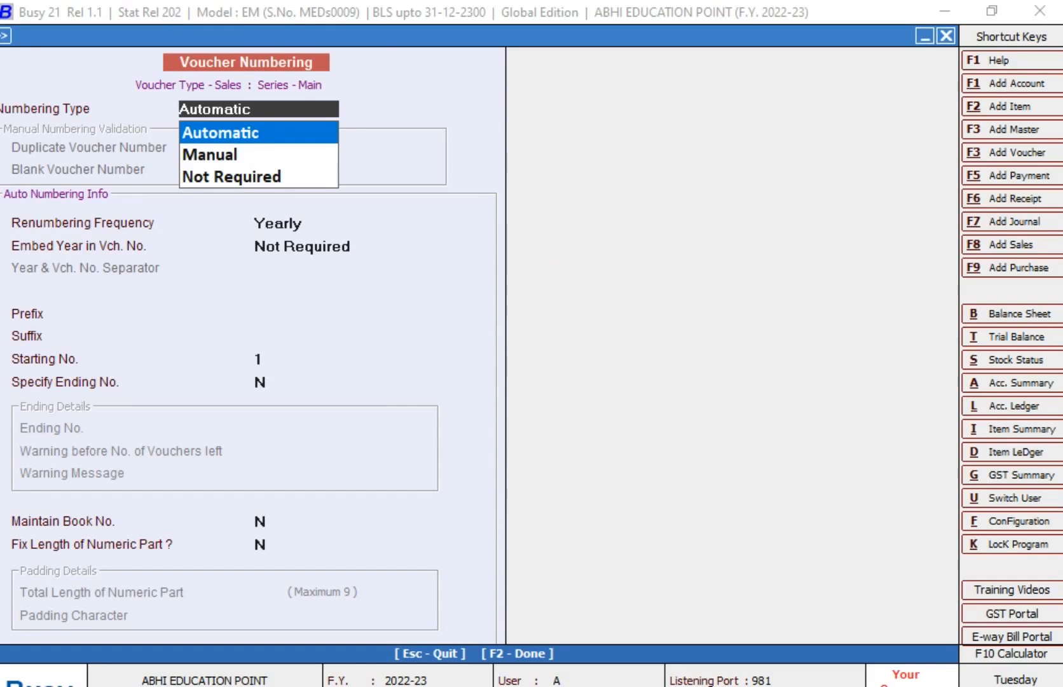
Set the numbering type to Manual, with Warning Only for both duplicate and blank voucher numbers
key("Down")
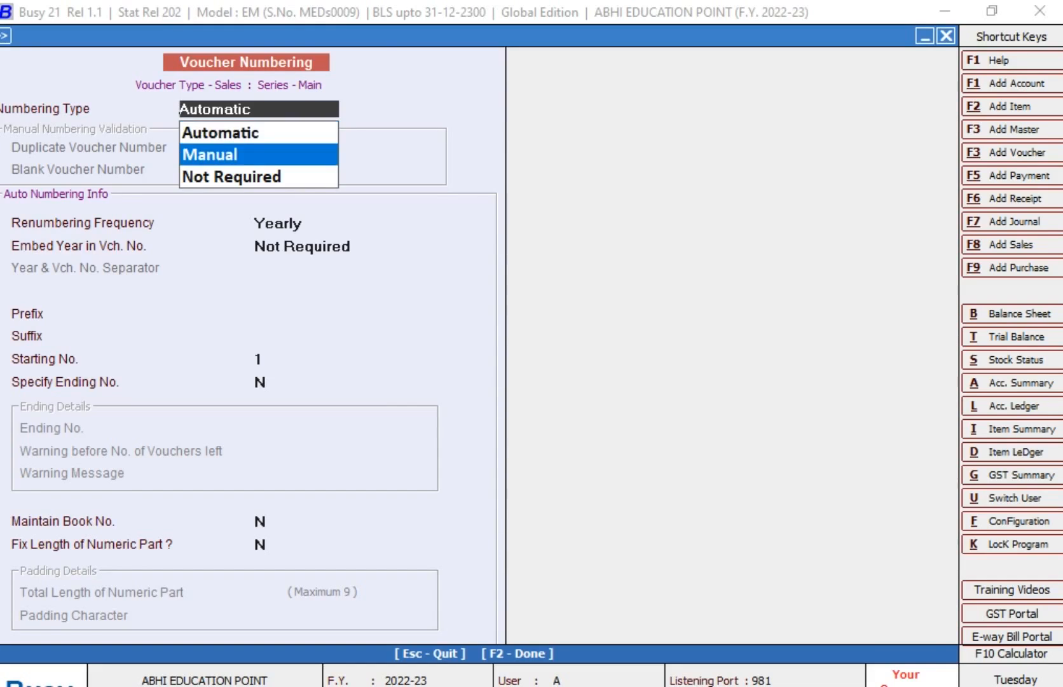
key("Return")
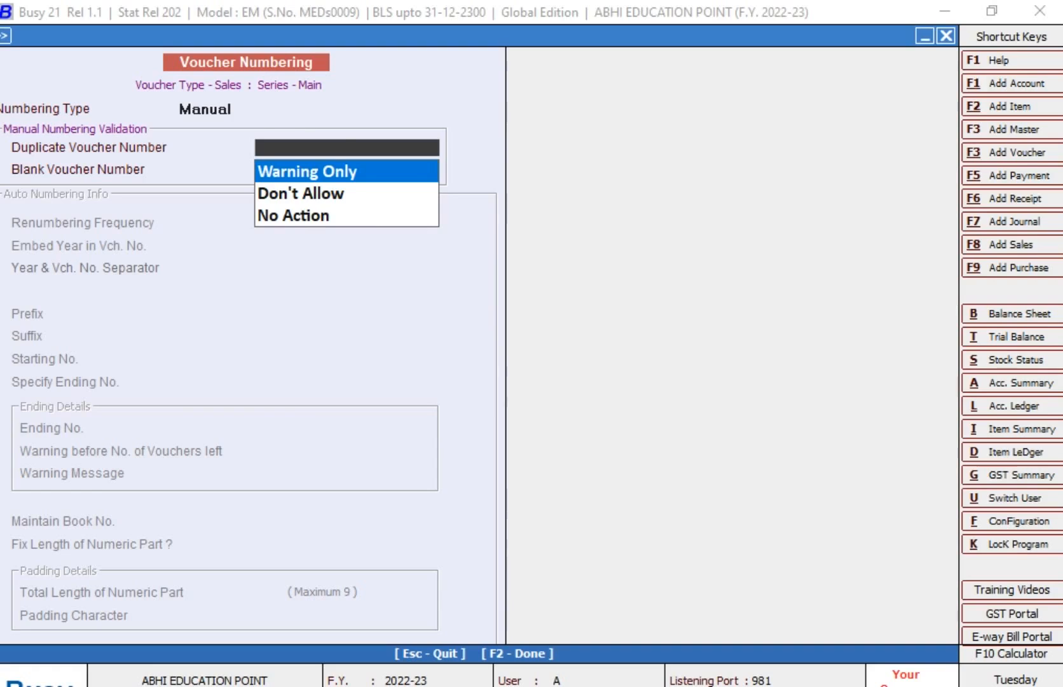
key("Return")
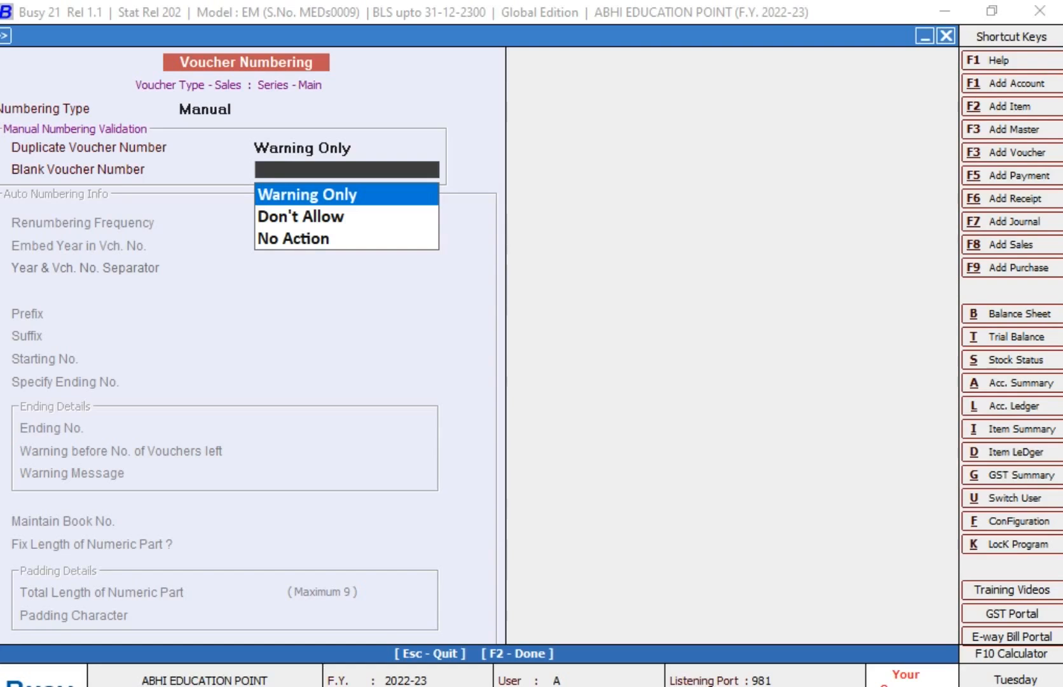
key("Return")
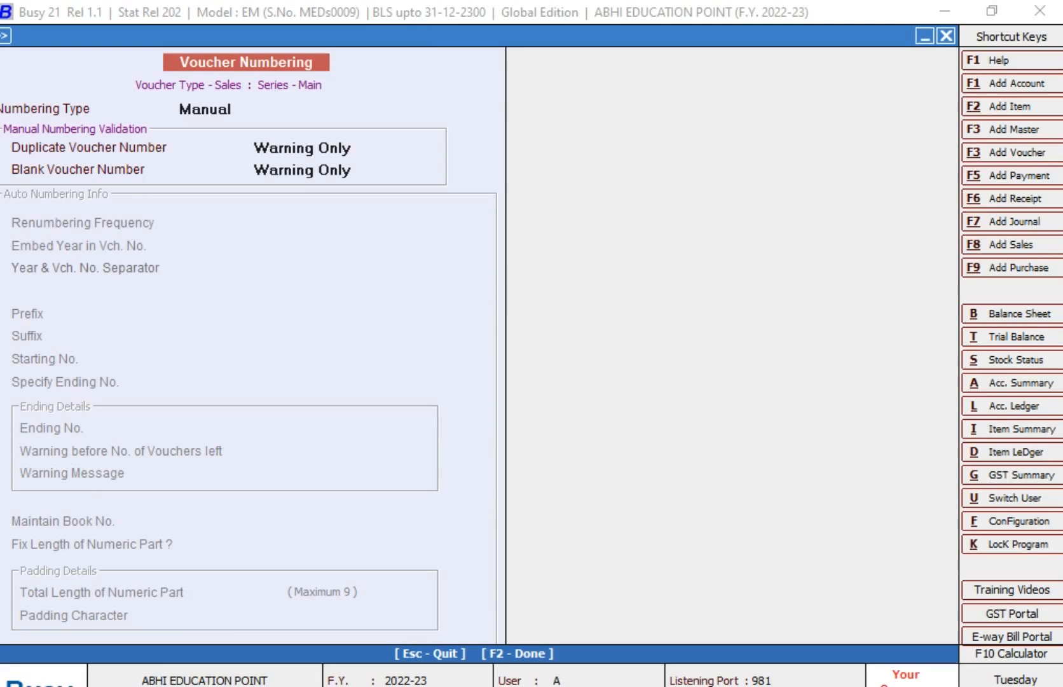
Set the voucher numbering type to Automatic and the renumbering frequency to Yearly
left_click(216, 109)
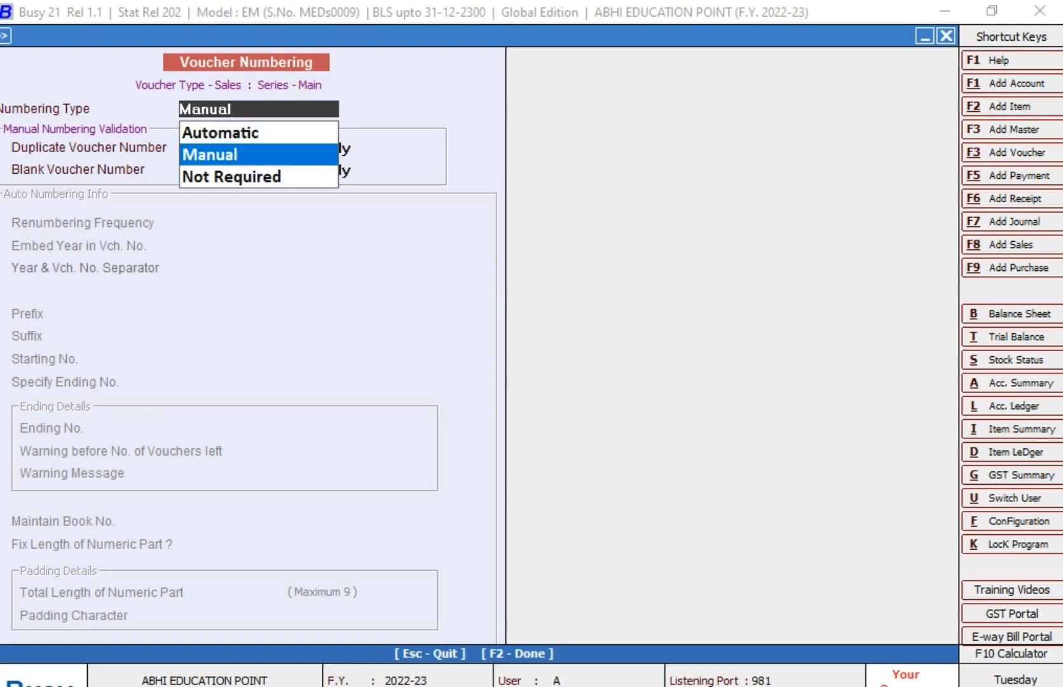
key("Up")
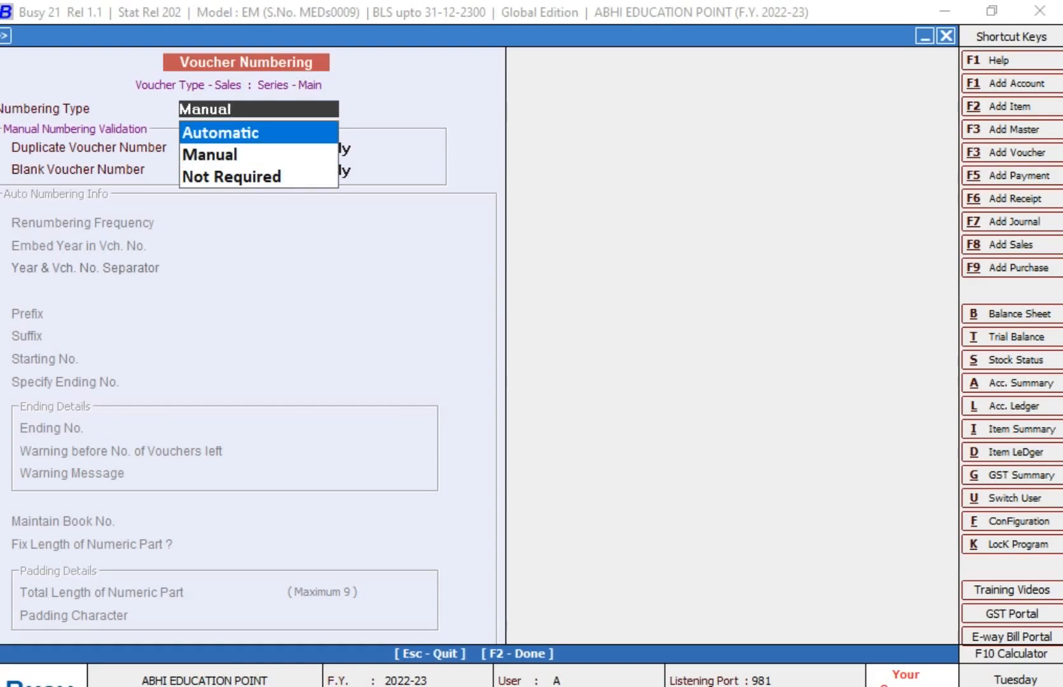
key("Return")
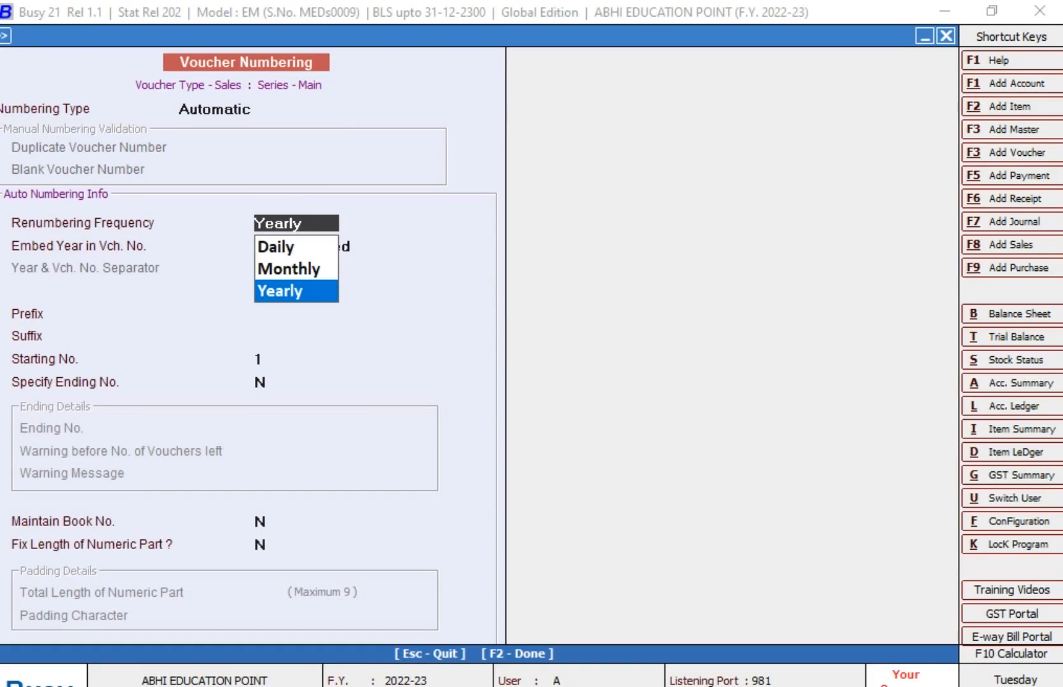
key("Up")
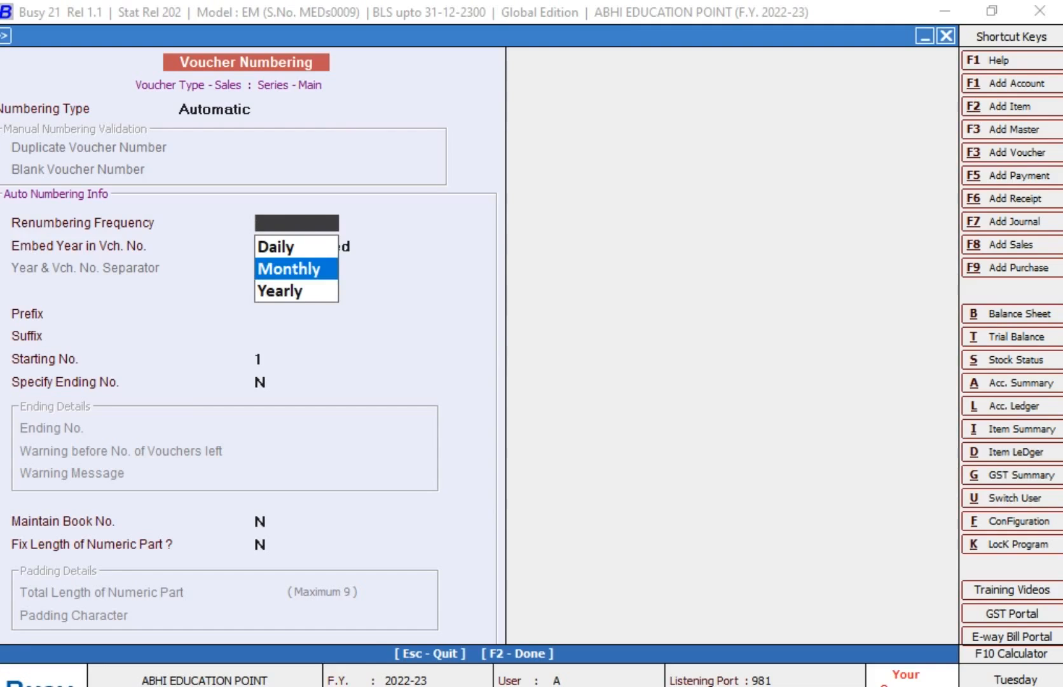
key("Up")
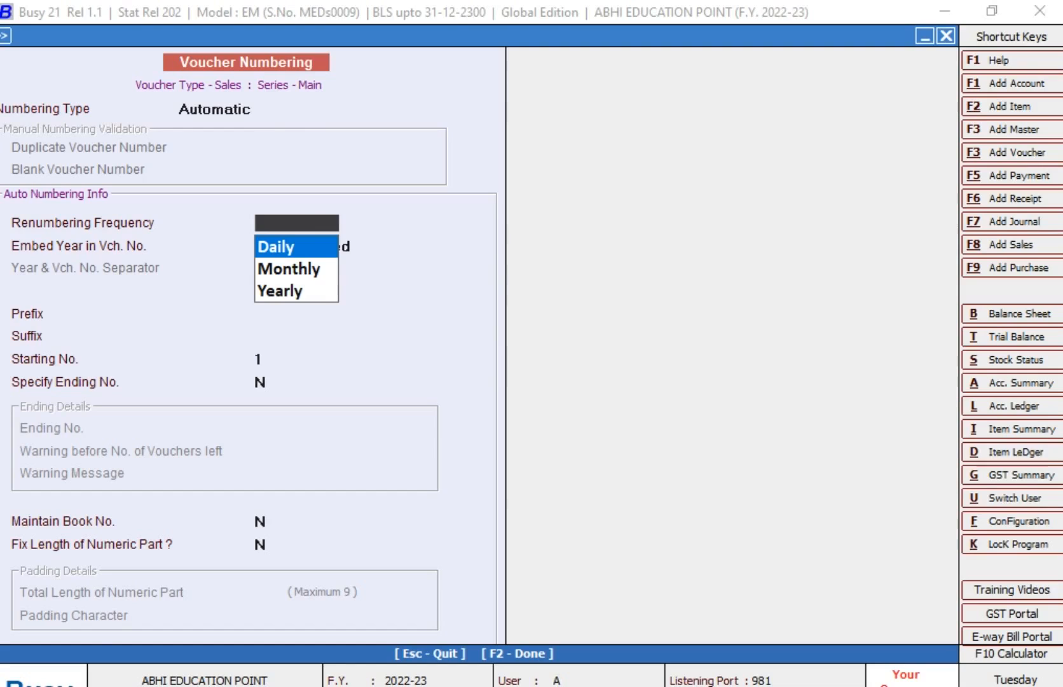
key("Down")
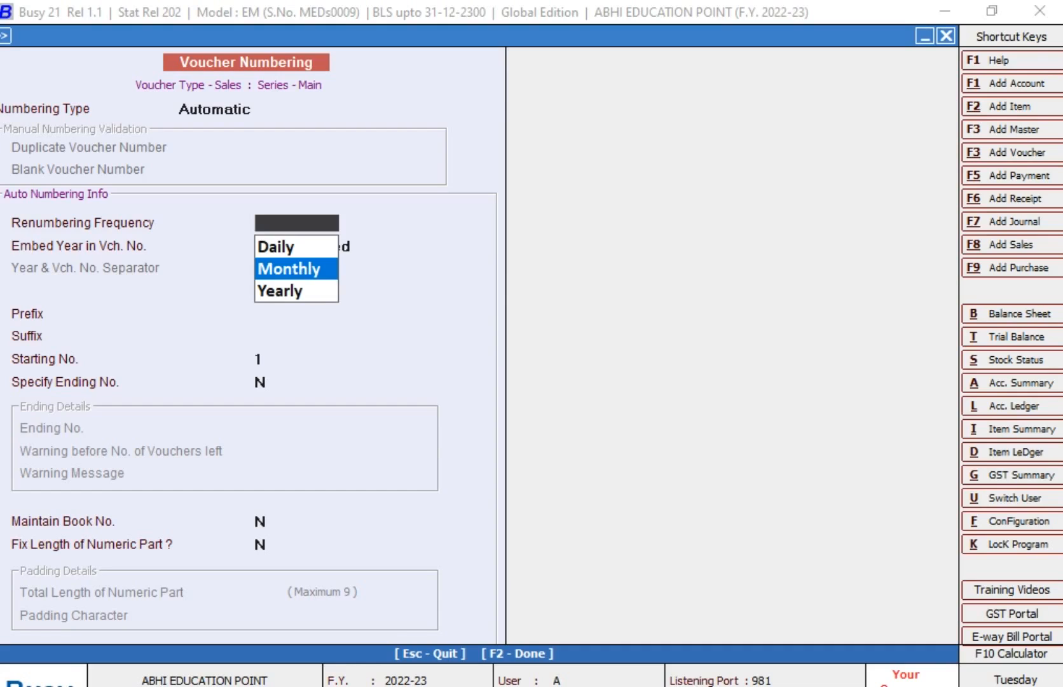
key("Down")
key("Return")
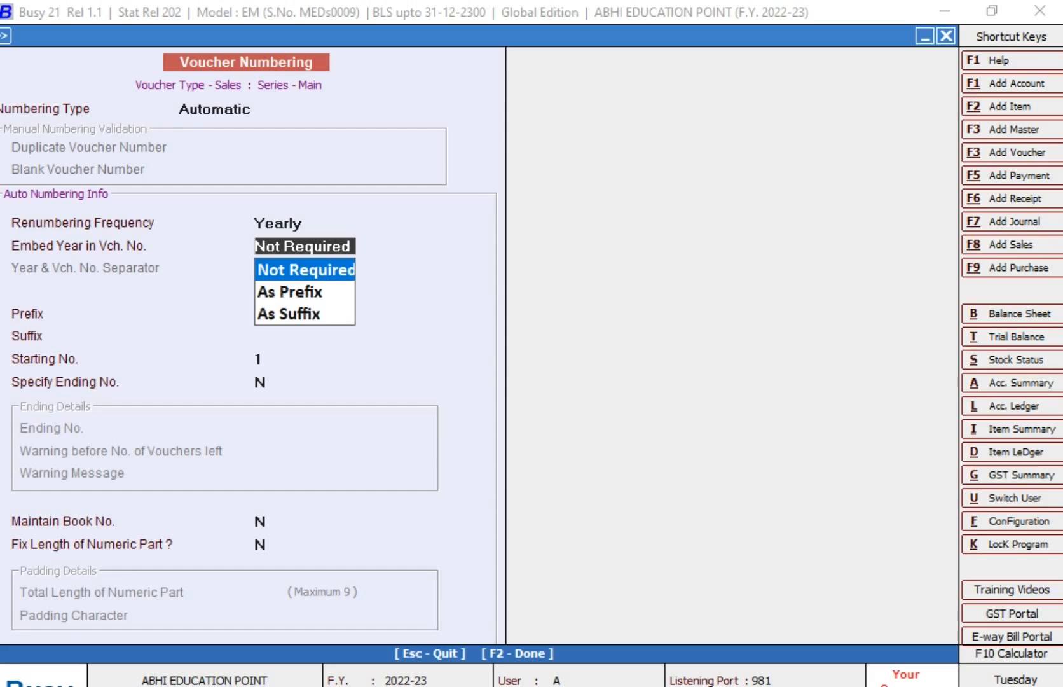
Review the Daily, Monthly and Yearly renumbering frequency options, keeping Yearly selected
key("Escape")
key("Up")
key("Up")
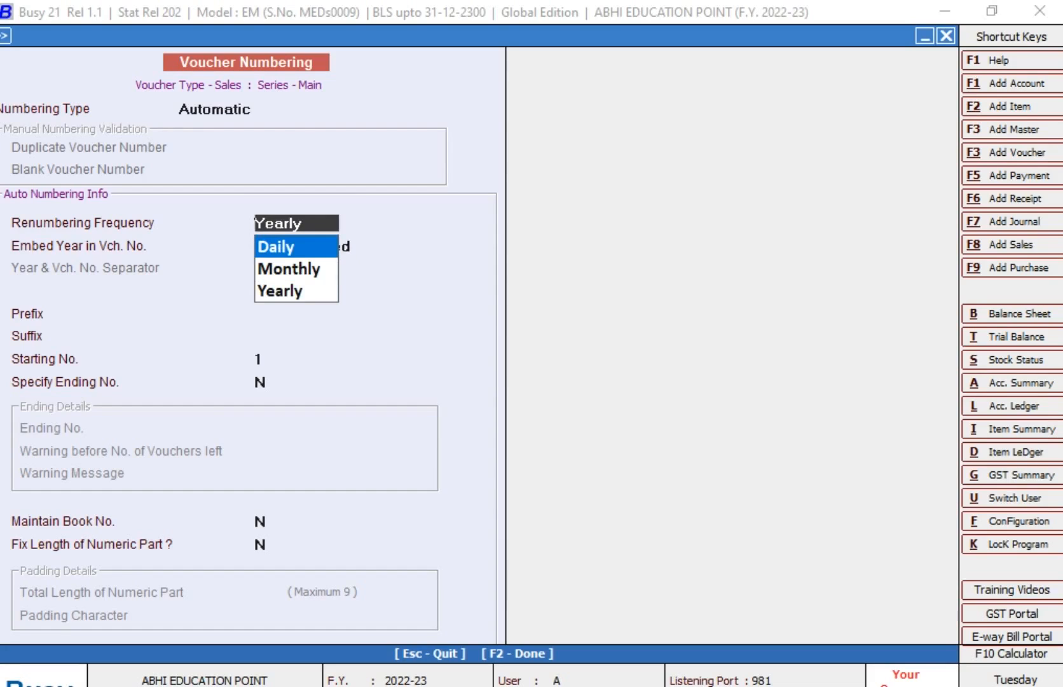
key("Down")
key("Down")
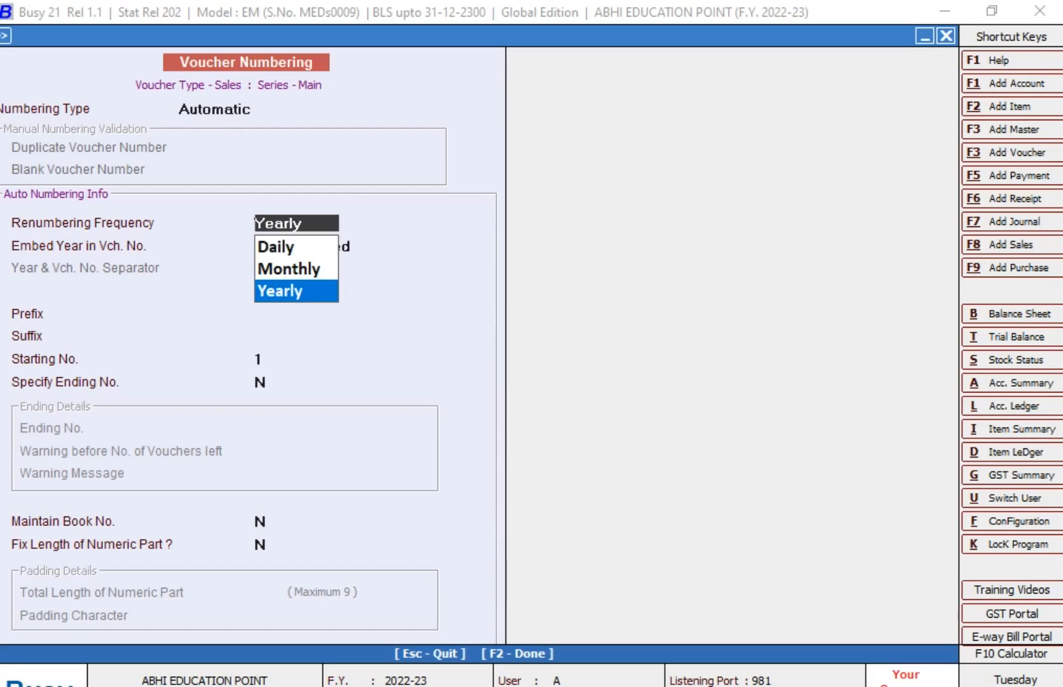
key("Return")
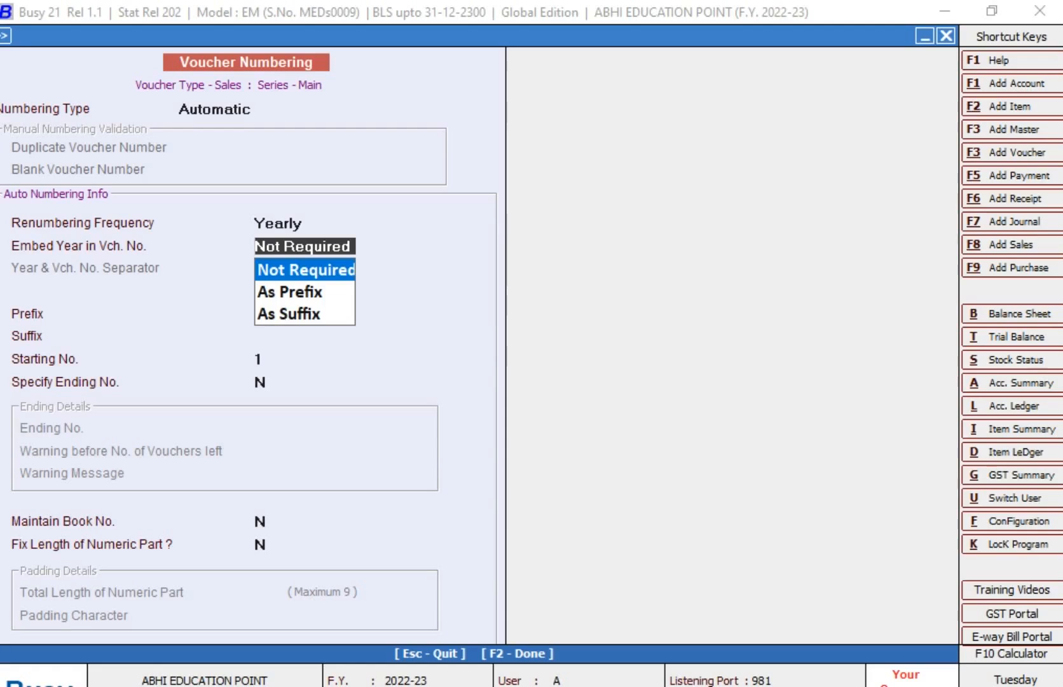
key("shift+Tab")
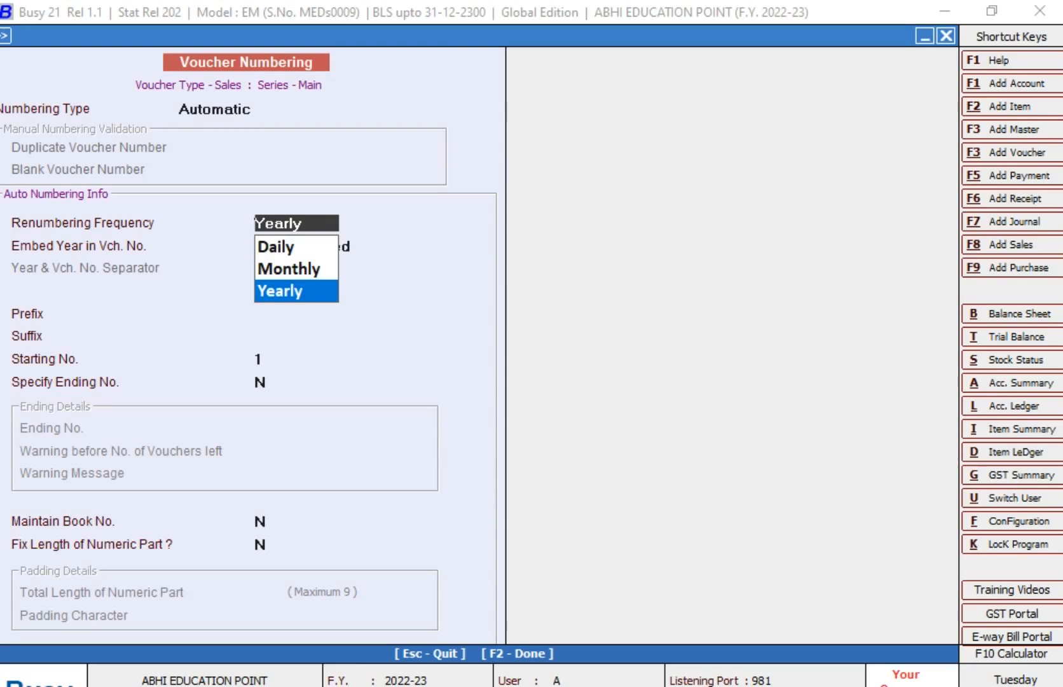
key("Up")
key("Down")
key("Return")
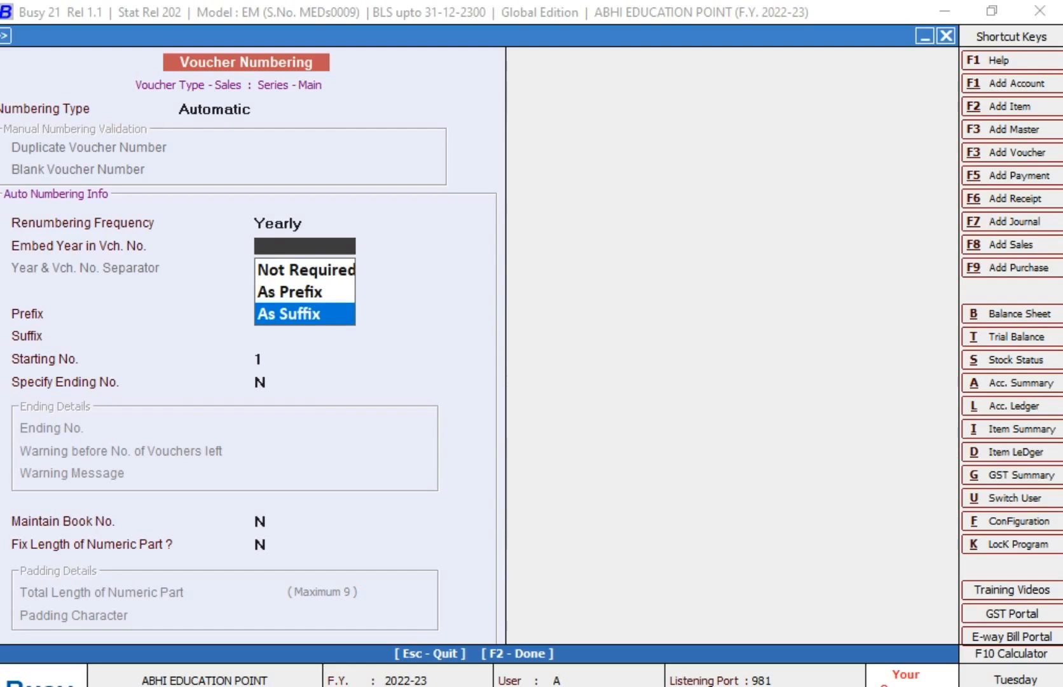
Set the year to be embedded in the voucher number As Prefix
key("Up")
key("Down")
key("Up")
key("Up")
key("Down")
key("Return")
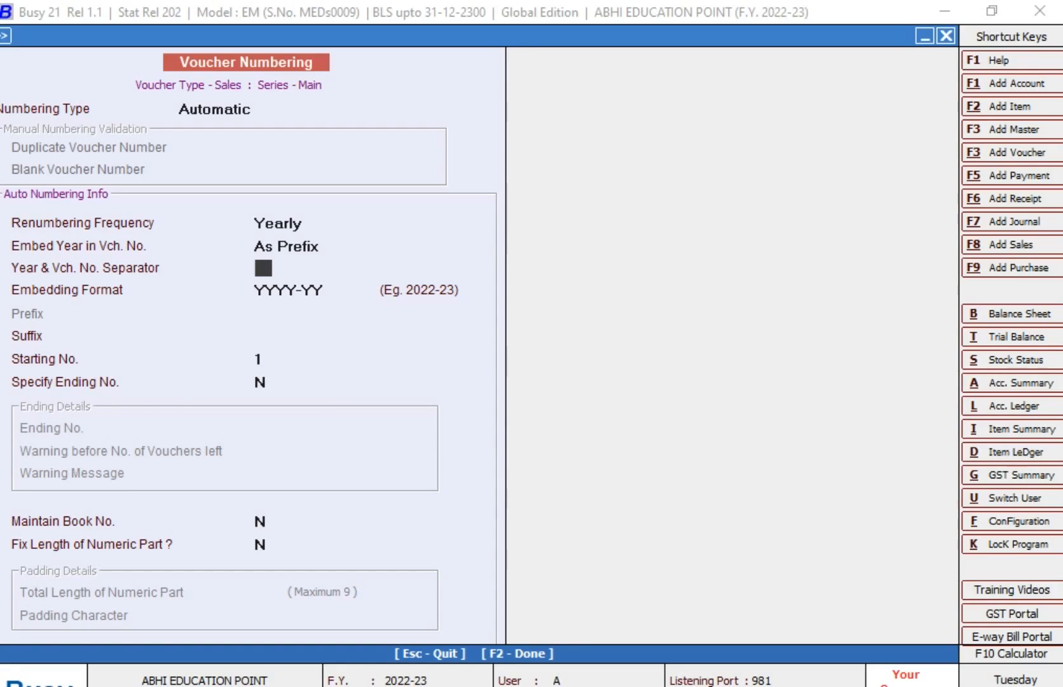
Change the year embedding in the voucher number to As Suffix
key("Up")
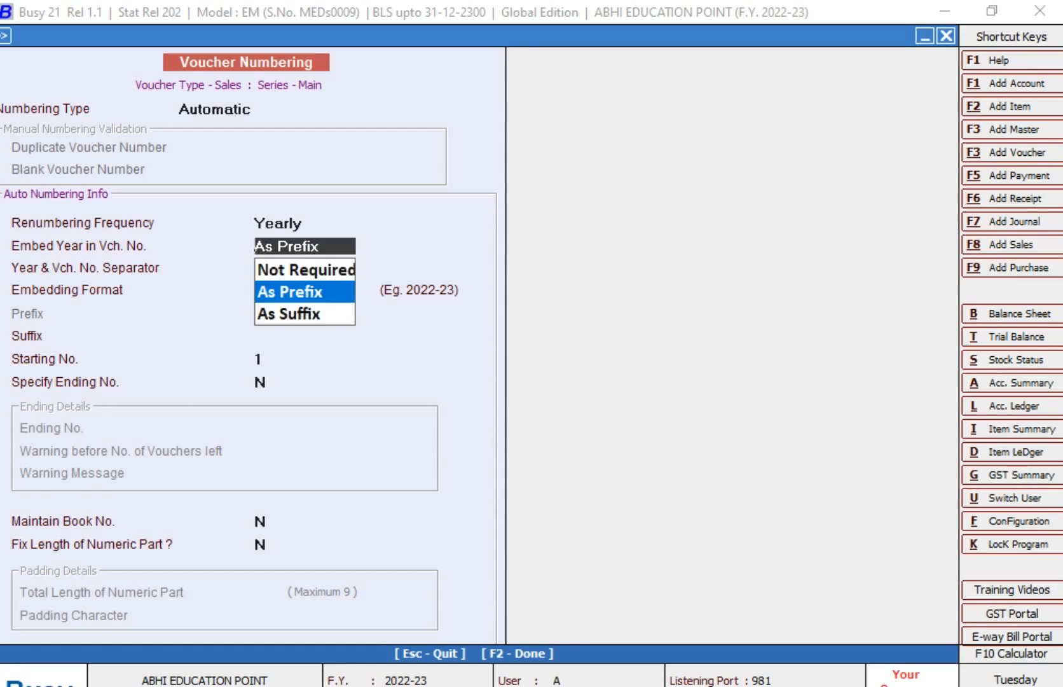
key("Down")
key("Return")
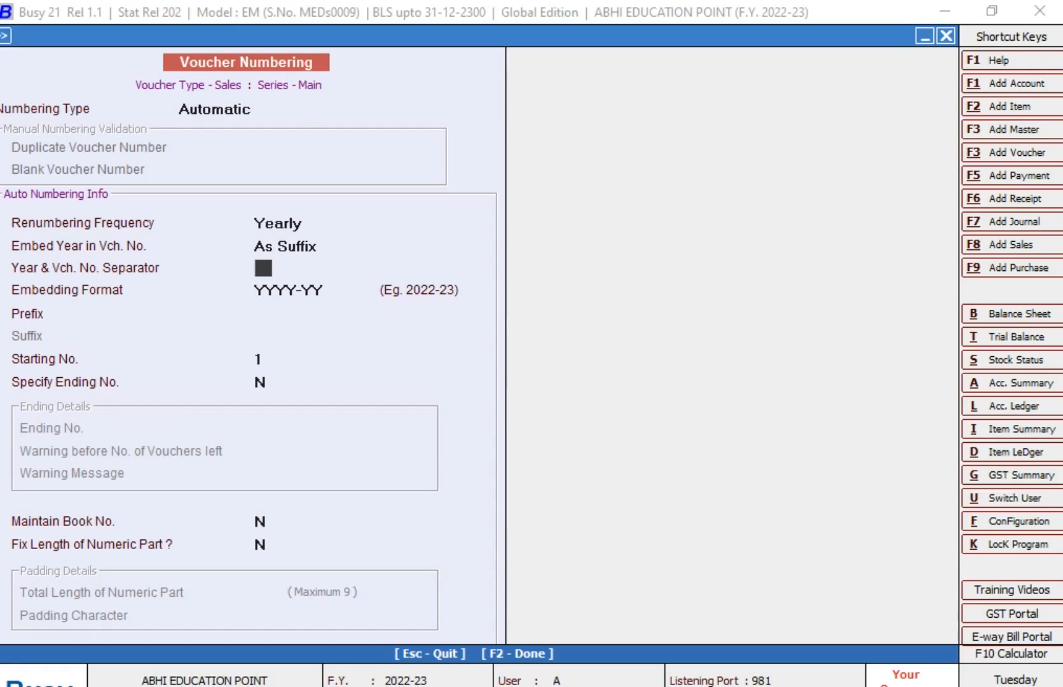
Embed the year in the voucher number As Prefix, with the "-" separator and the YYYY-YY embedding format
key("Up")
key("Up")
key("Up")
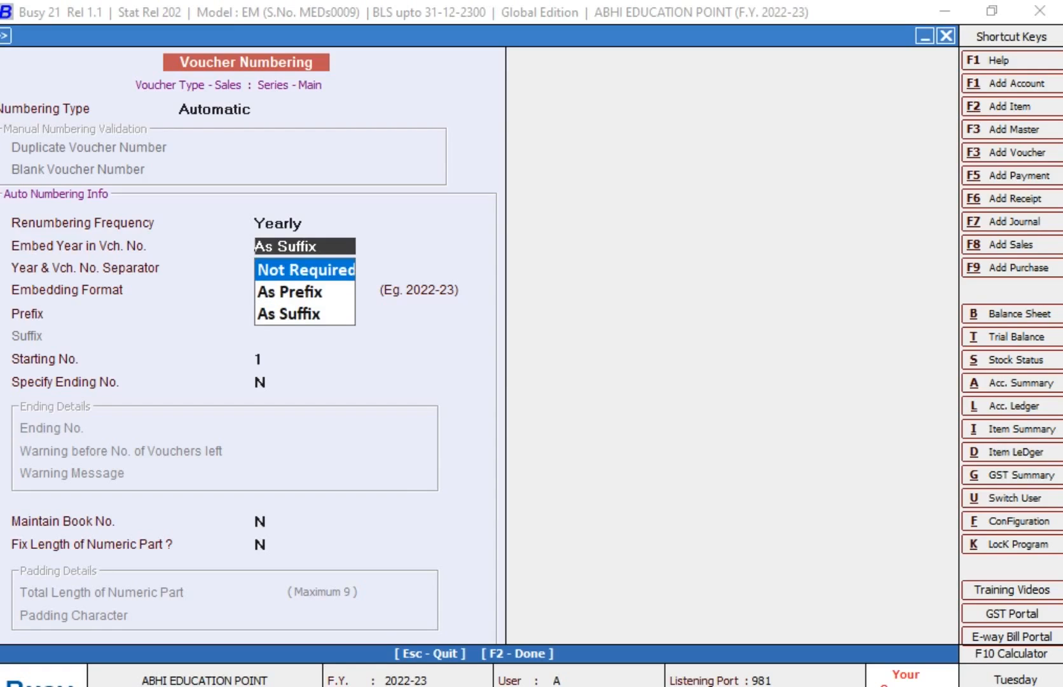
key("Down")
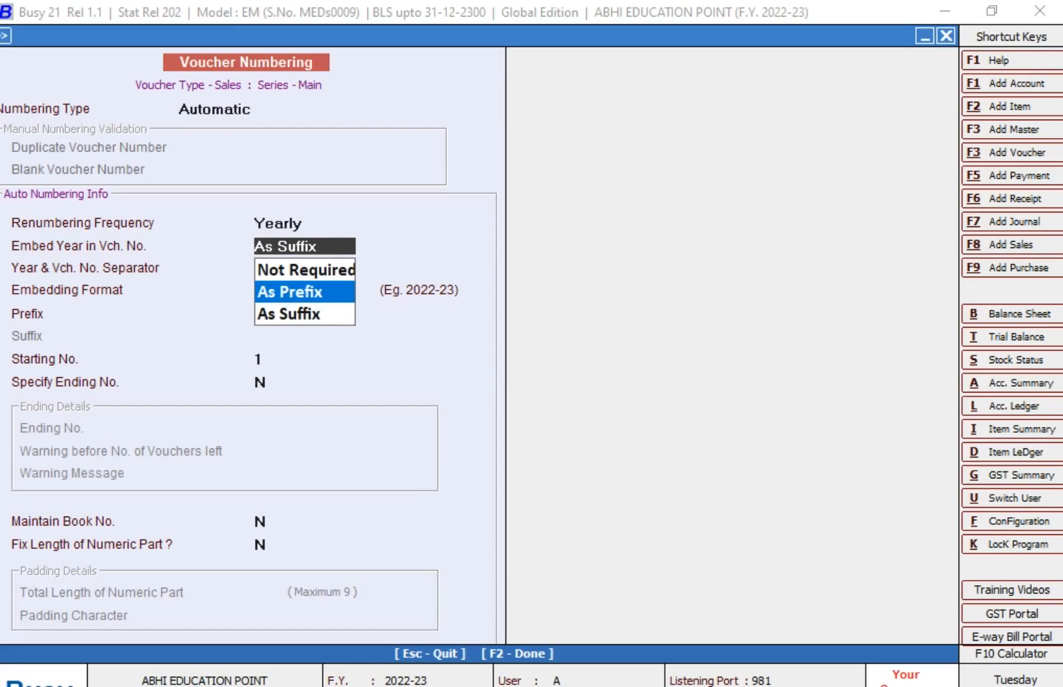
key("Return")
key("Return")
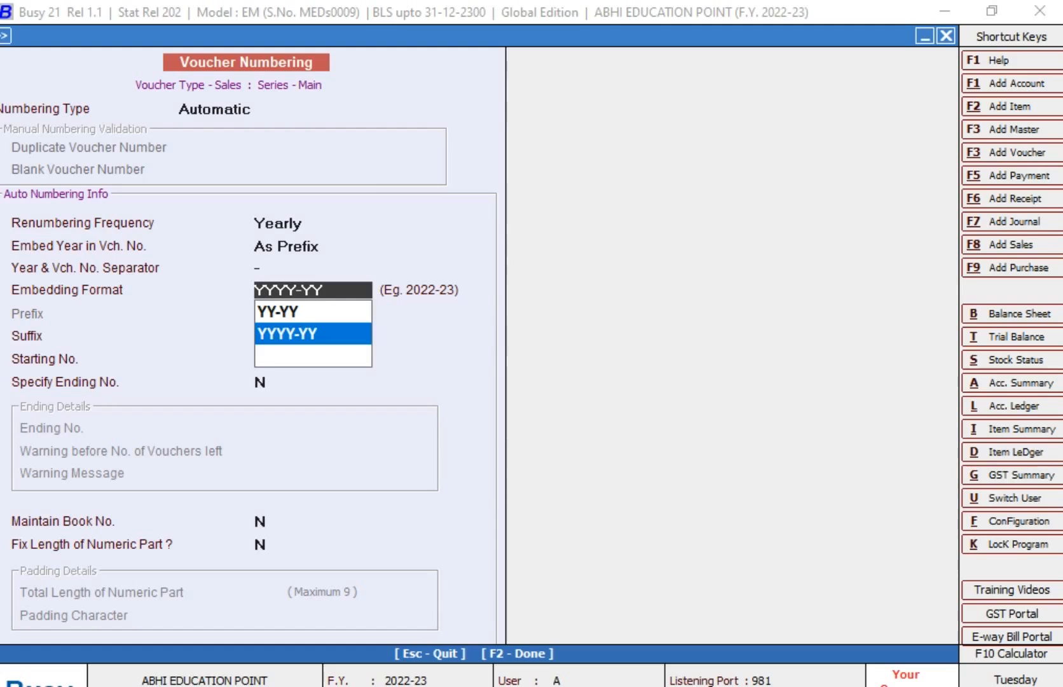
key("Return")
Save the voucher numbering system, decline renumbering the existing Main series sale vouchers, and return to the main menu
key("F2")
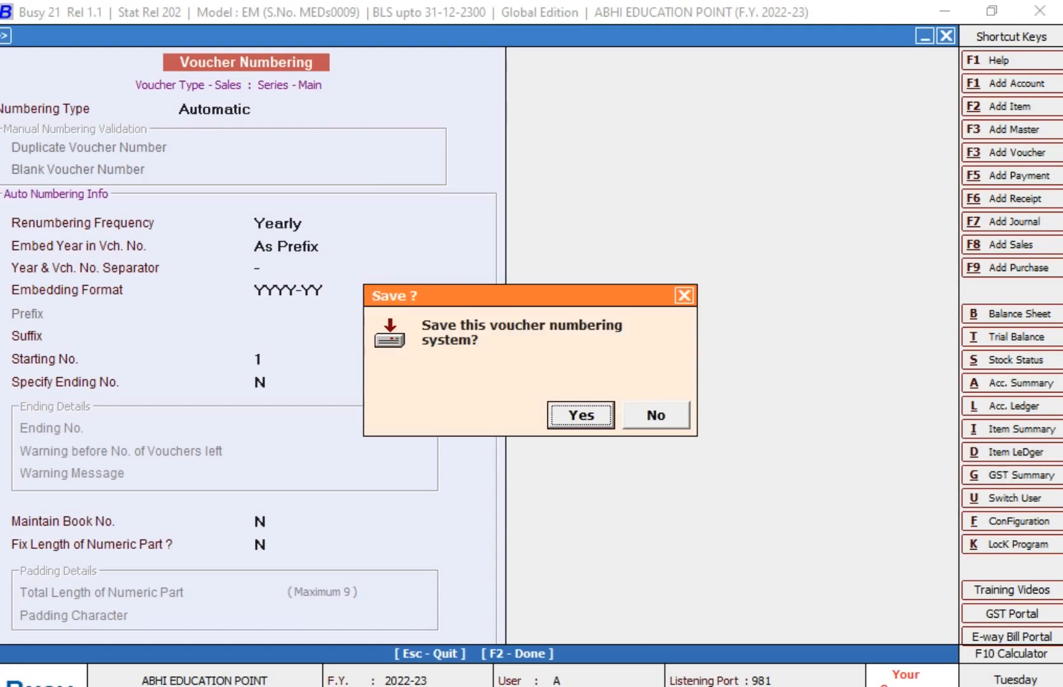
key("Return")
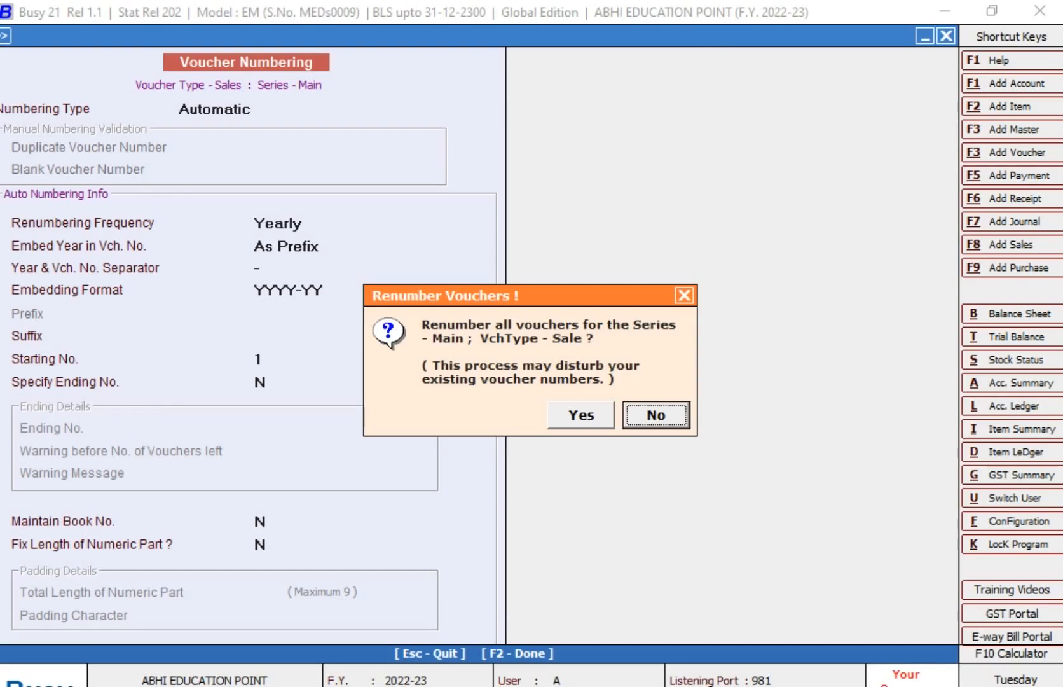
key("Return")
key("Escape")
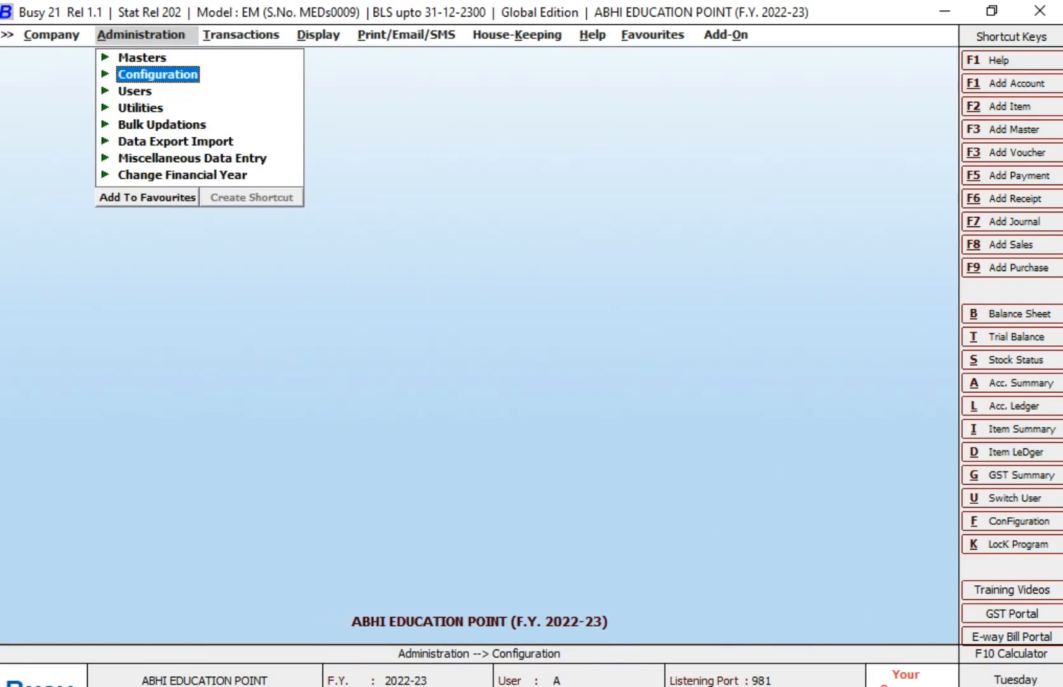
Open a new sales voucher in the Main series to check its voucher number, and quit without saving
key("Right")
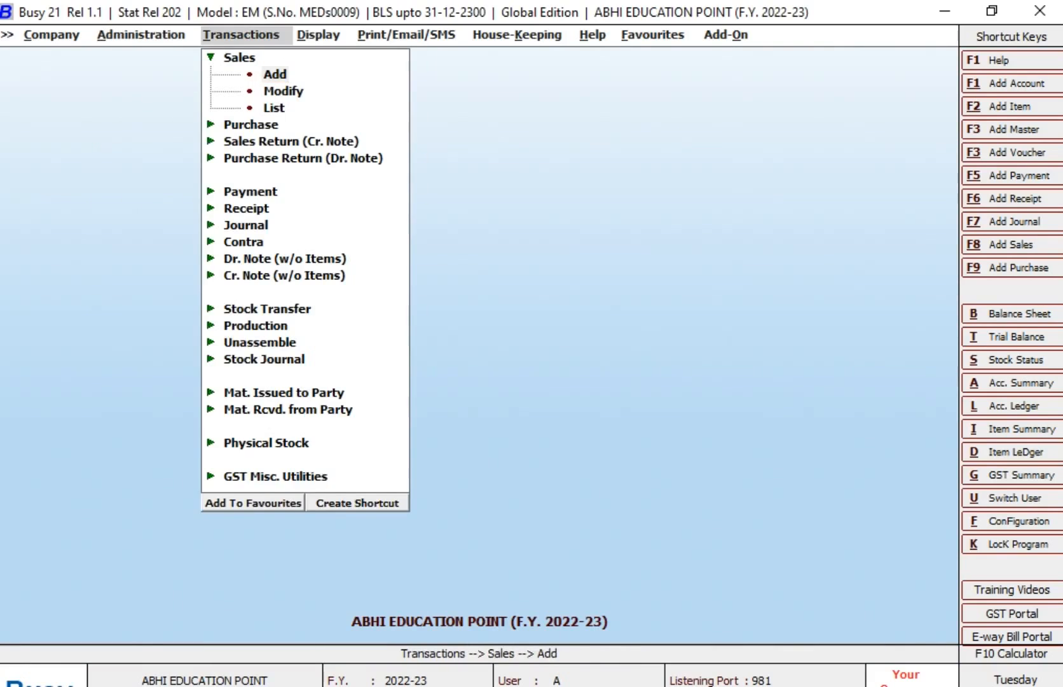
key("Return")
key("Return")
key("Return")
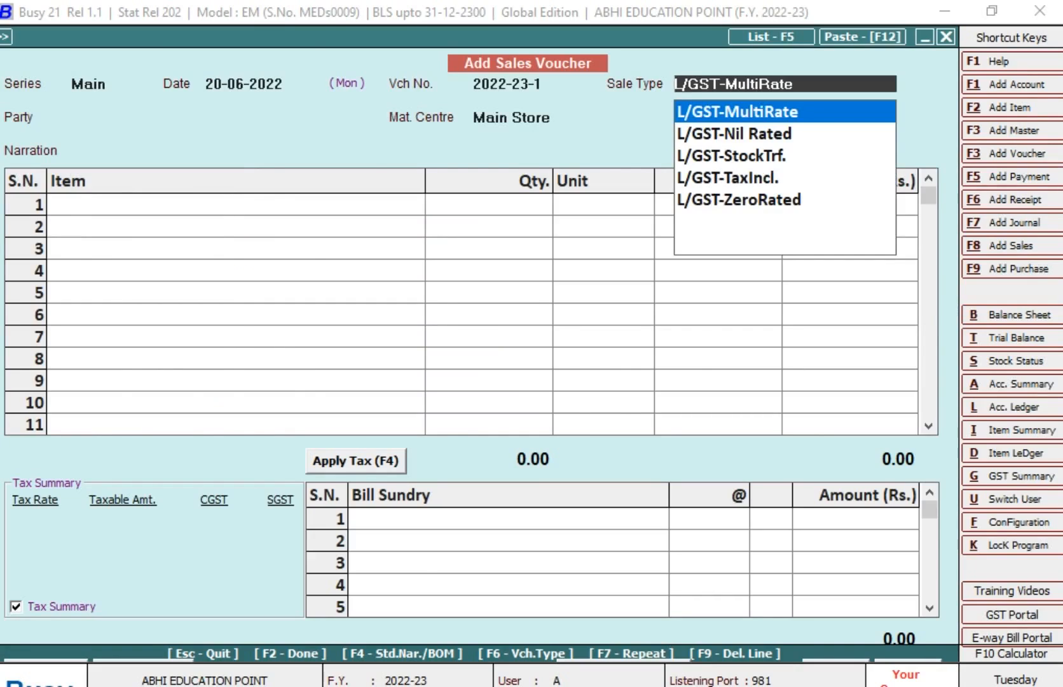
key("Escape")
key("Escape")
key("Return")
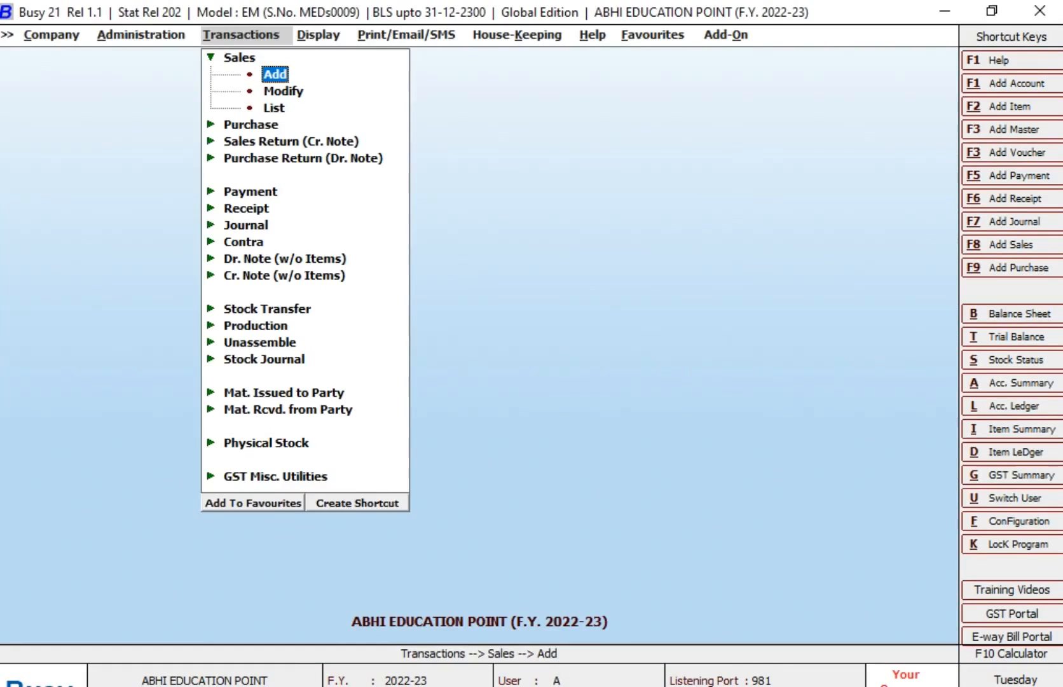
key("Left")
key("Return")
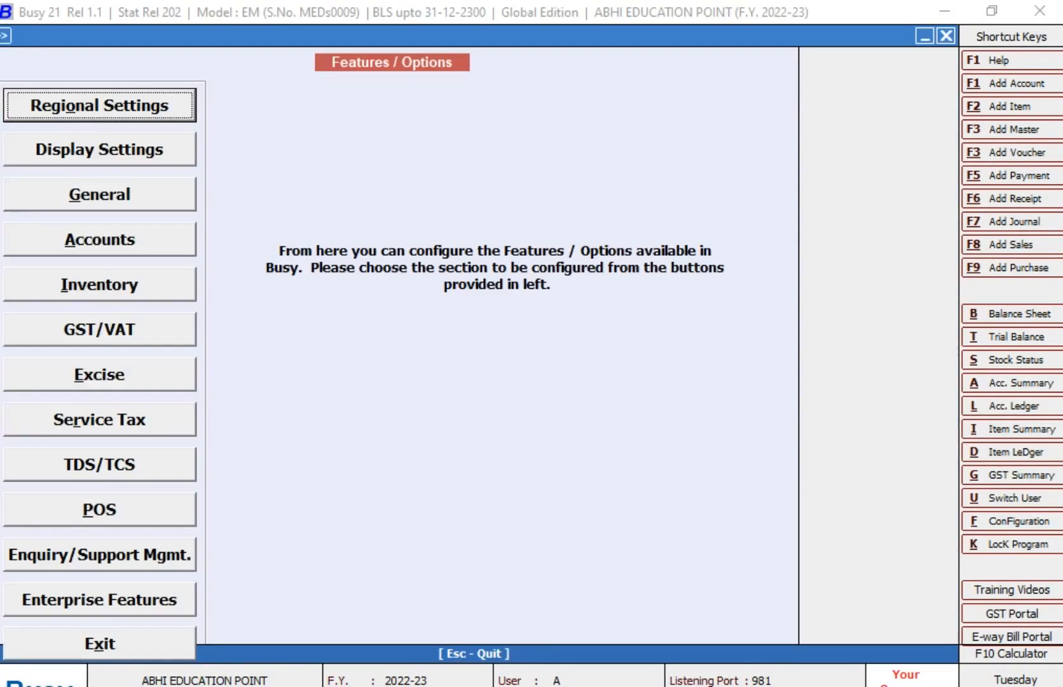
key("Escape")
key("Return")
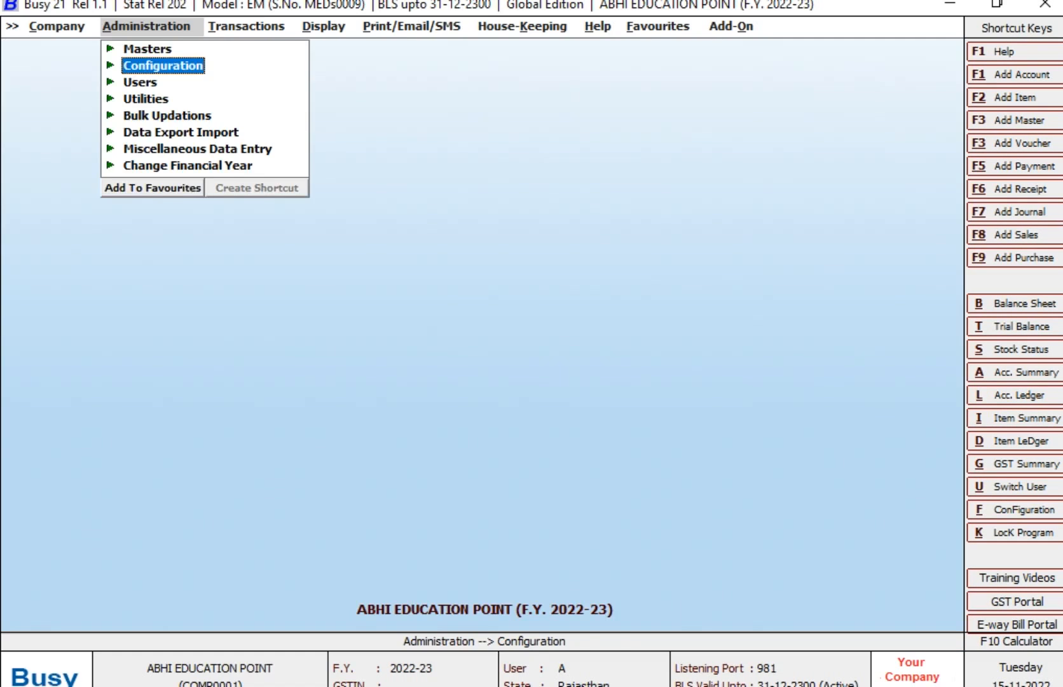
Open the voucher numbering settings for the Main series under Sales
key("Down")
key("Return")
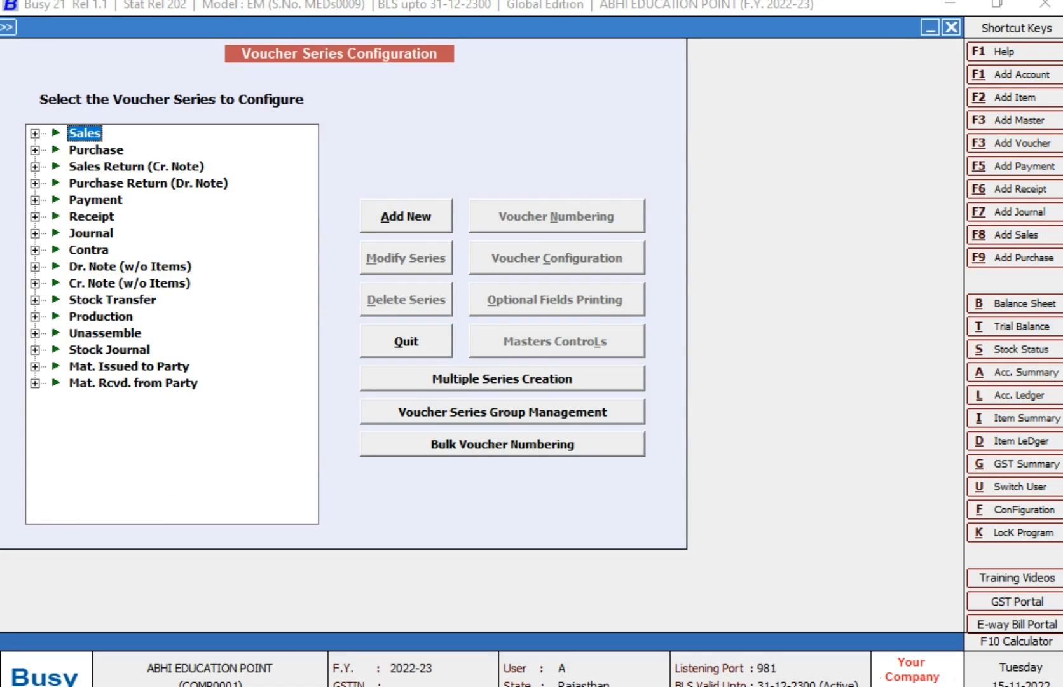
key("Return")
key("Down")
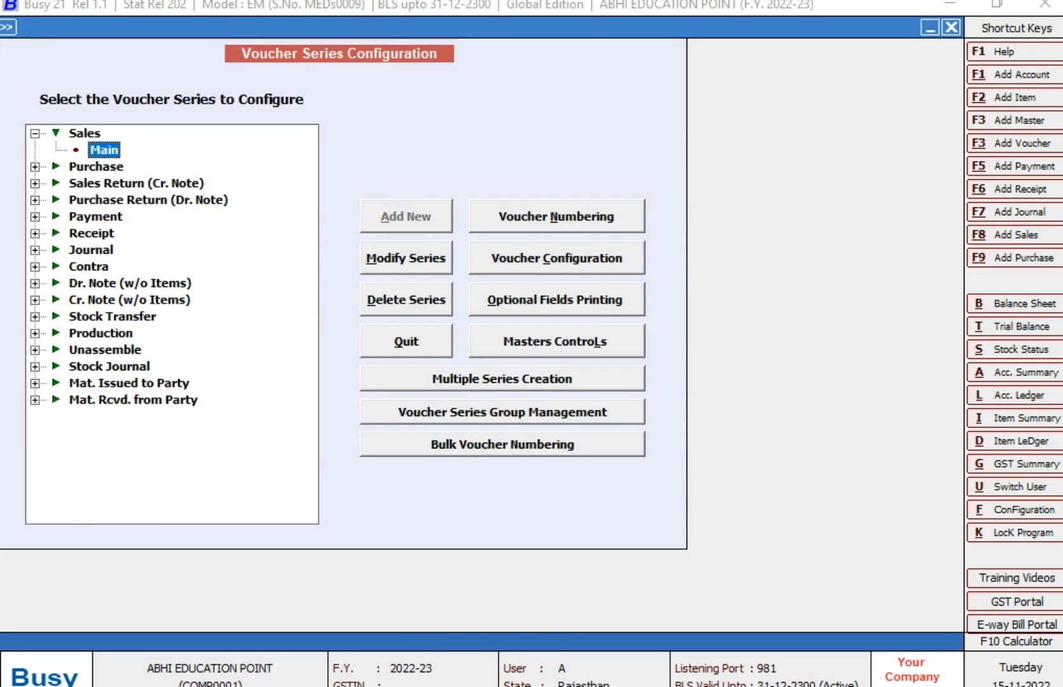
key("alt+n")
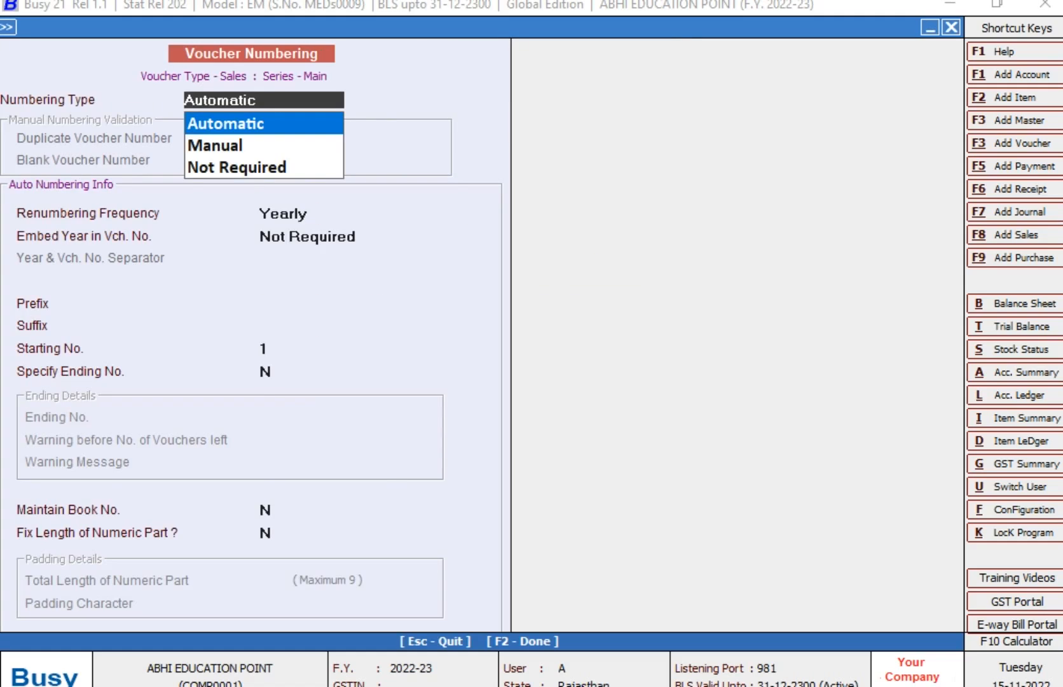
Set the voucher number prefix to "AEP/" with Automatic numbering, Yearly renumbering and year embedding Not Required, leaving the suffix blank
key("Return")
key("Return")
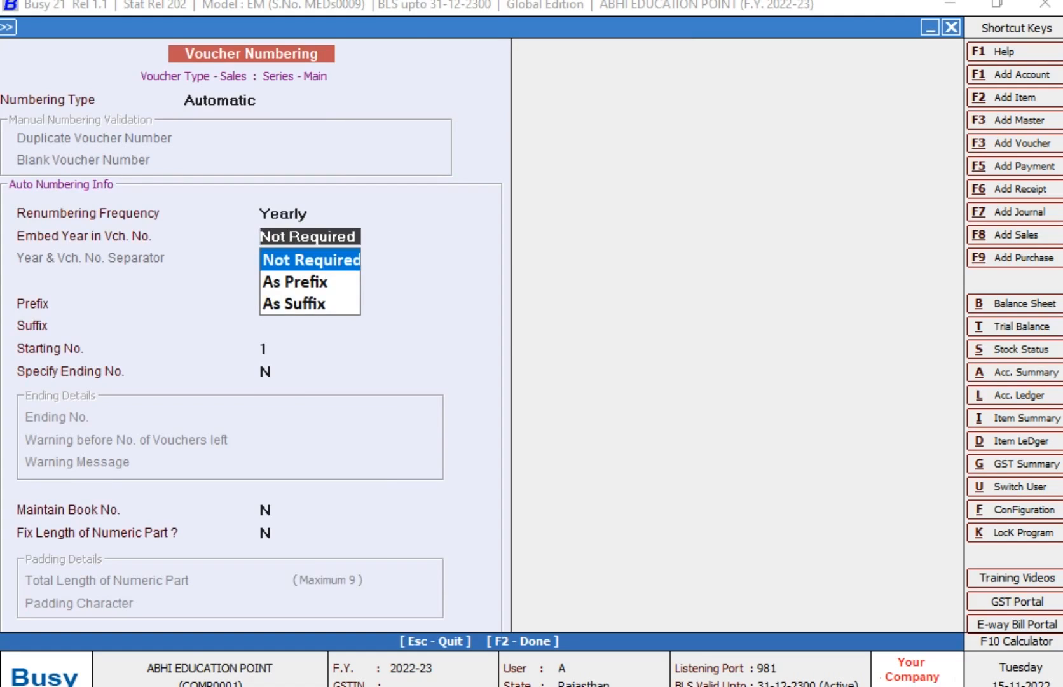
key("Return")
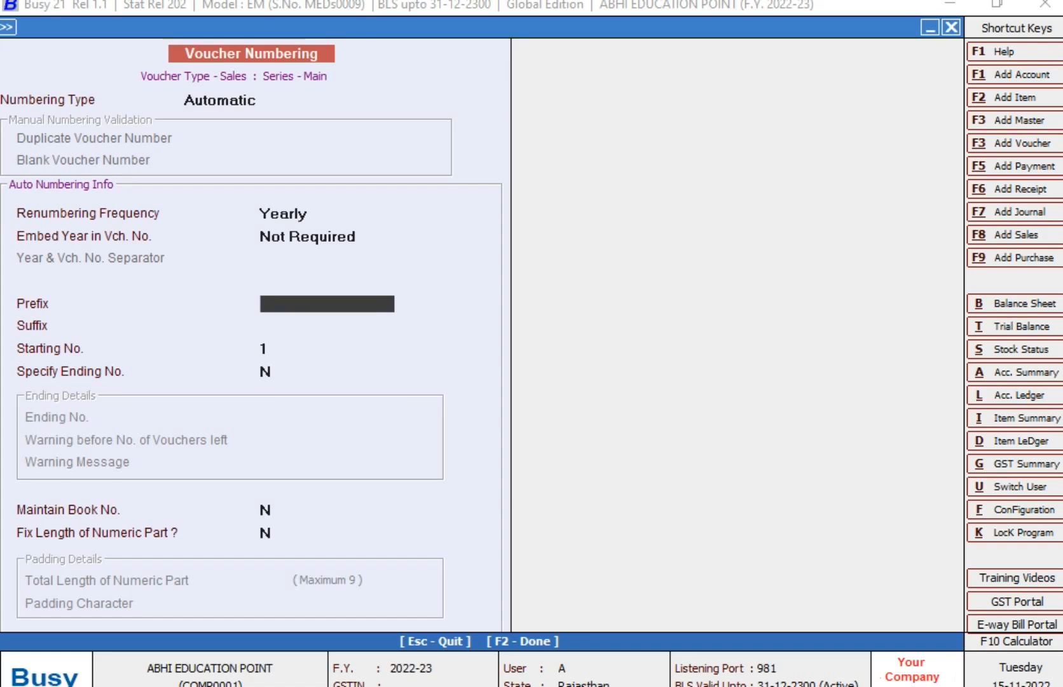
type("AEP/")
key("Return")
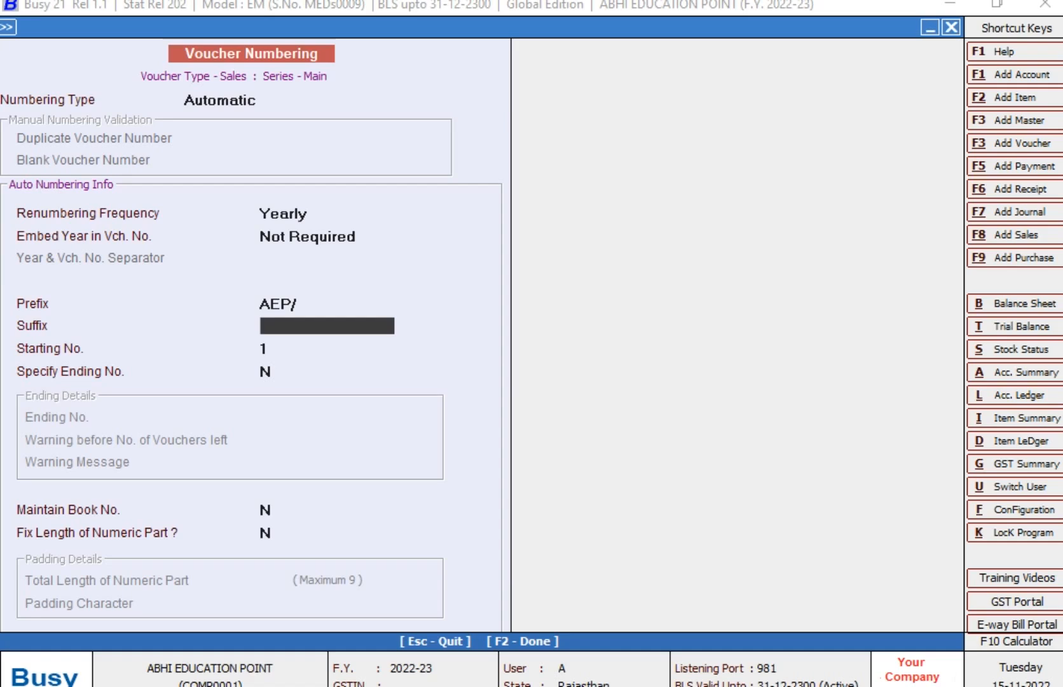
key("Up")
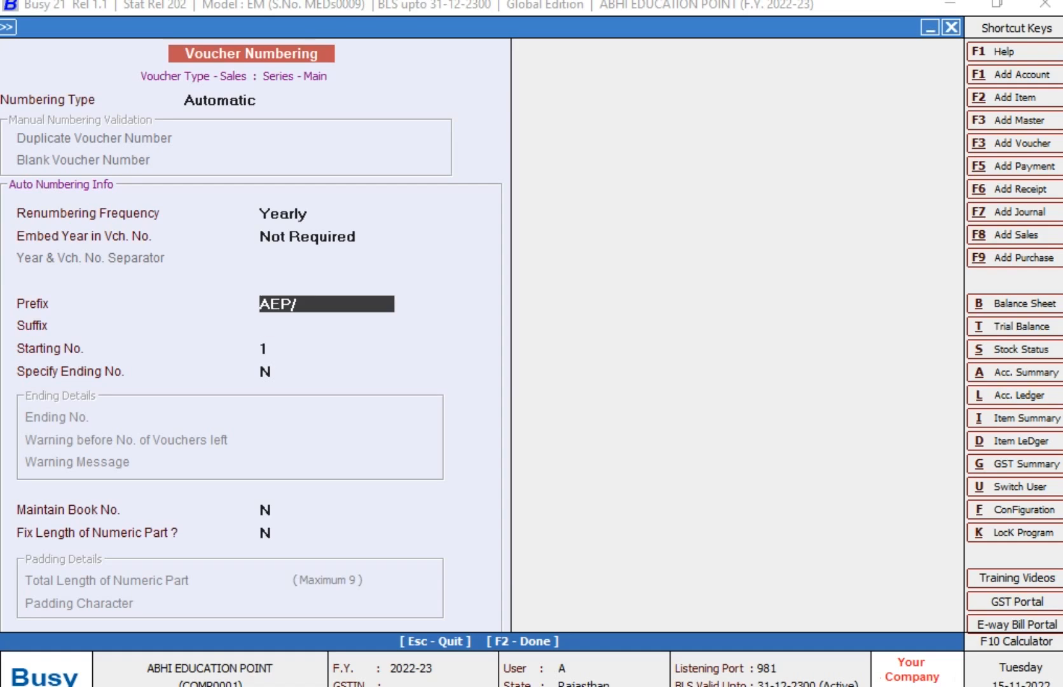
key("Down")
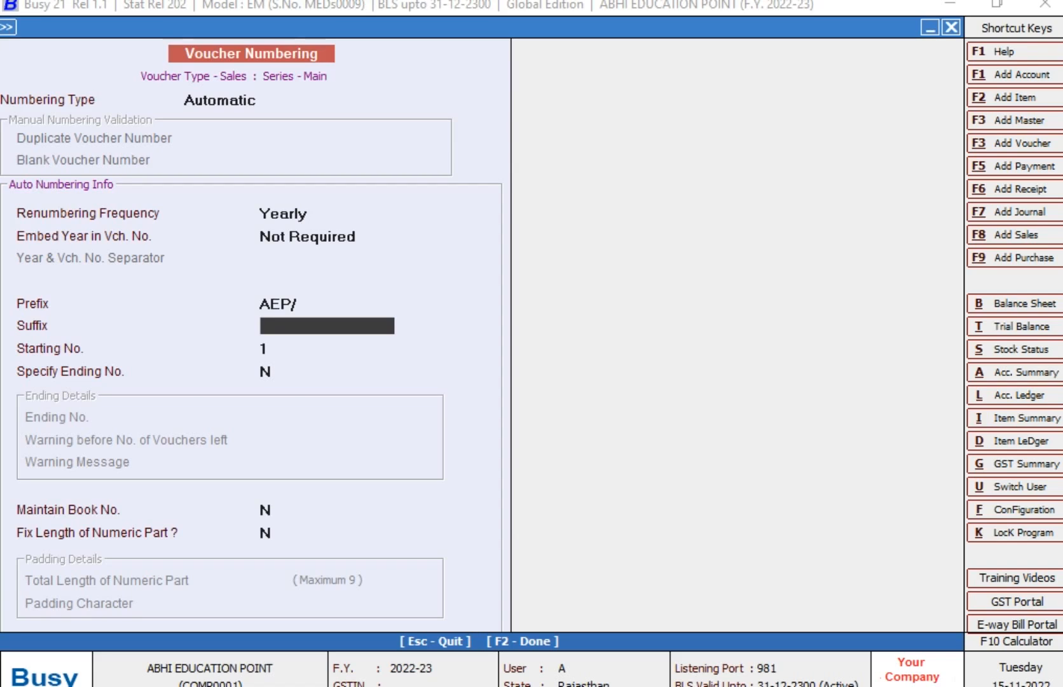
Save the numbering system with the AEP/ prefix without renumbering existing vouchers, and leave the voucher series configuration
key("F2")
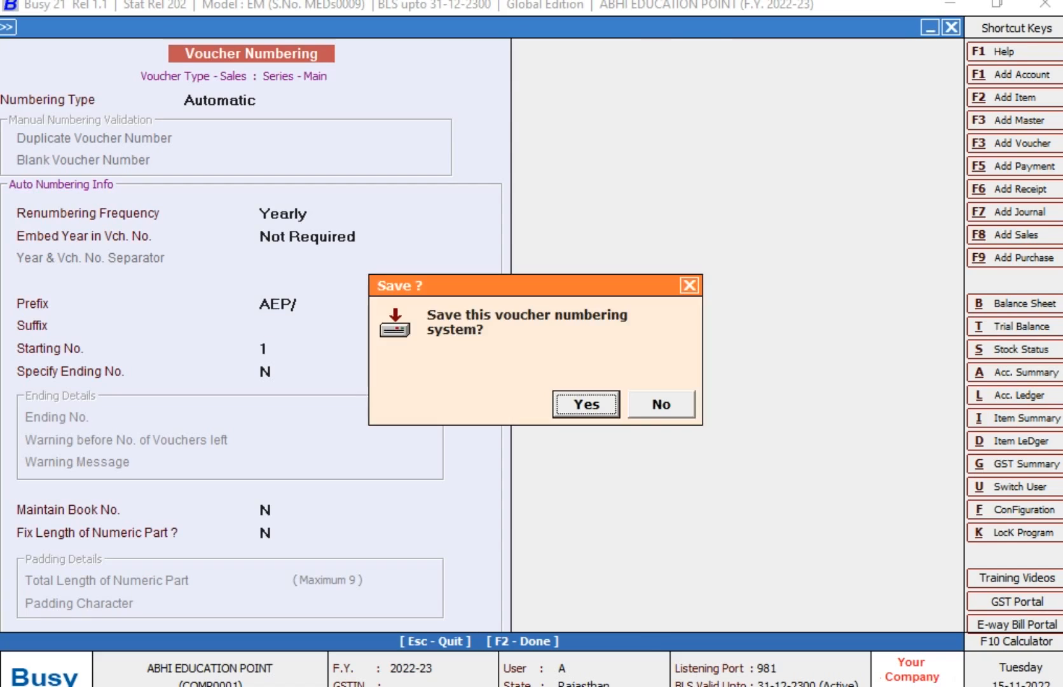
key("Return")
key("Return")
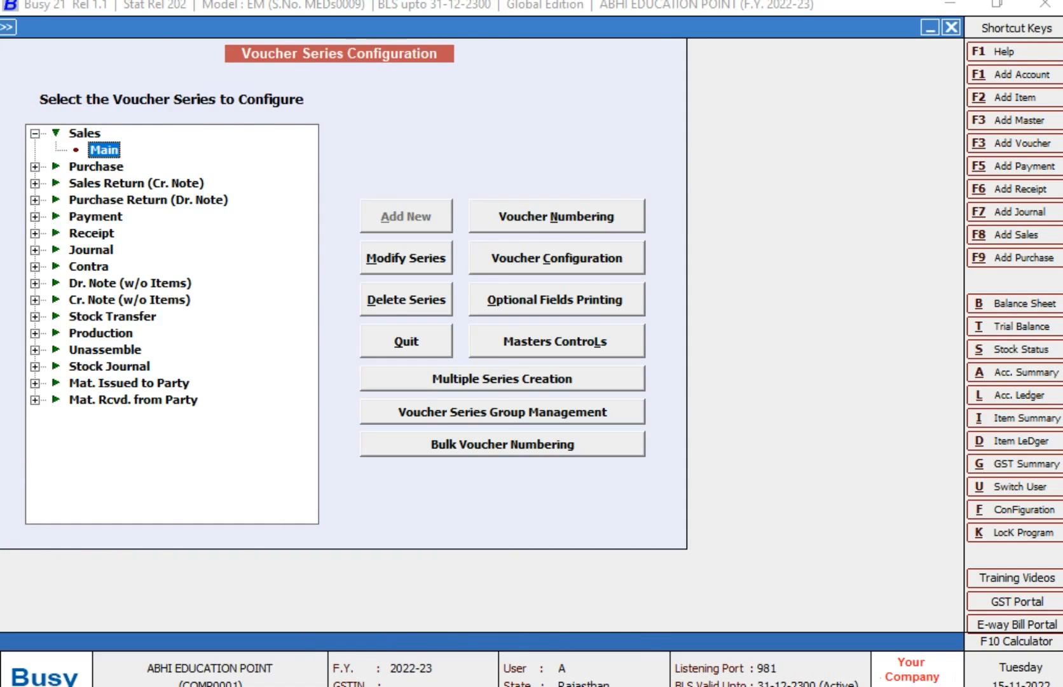
key("Escape")
Open a new sales voucher in the Main series to check how the AEP/ prefix appears in its number, and quit without saving
key("Right")
key("Return")
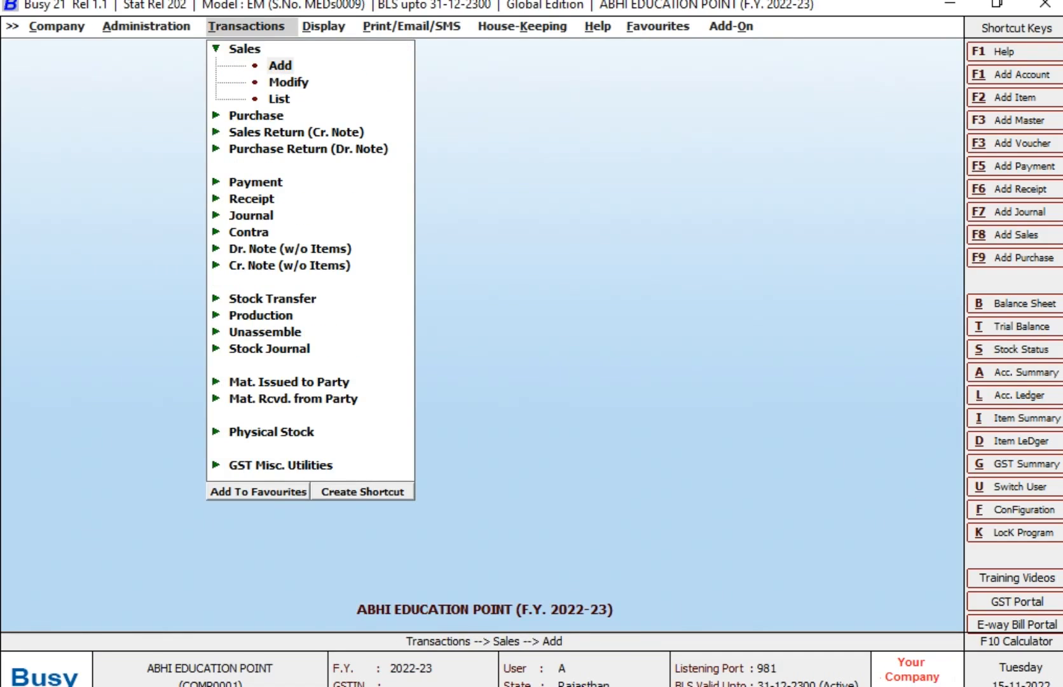
key("Return")
key("Return")
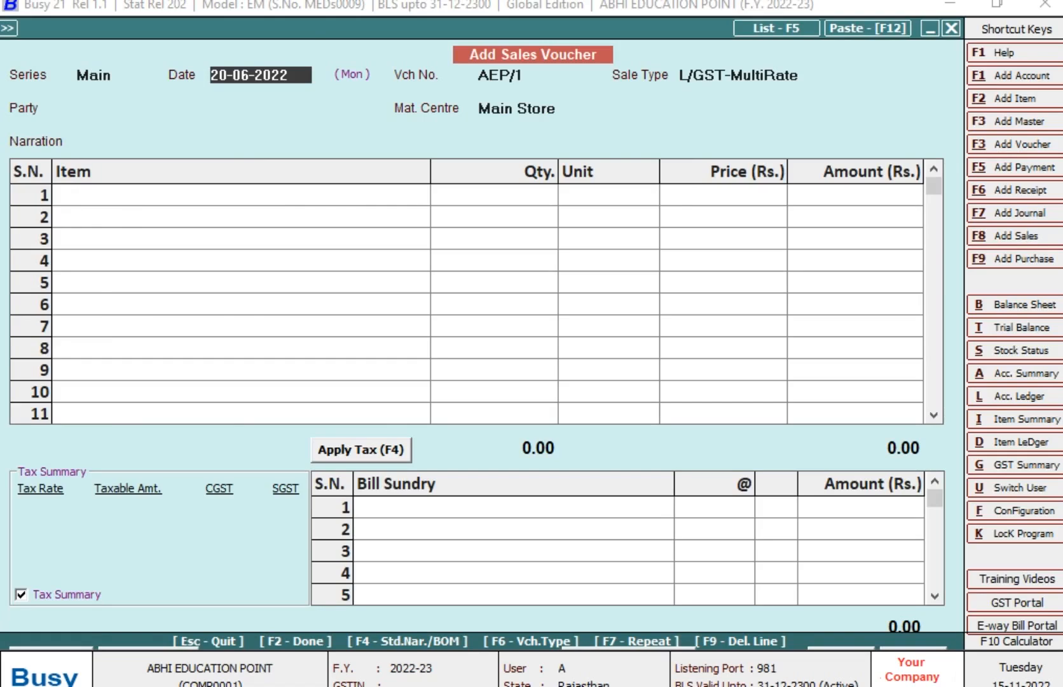
key("Return")
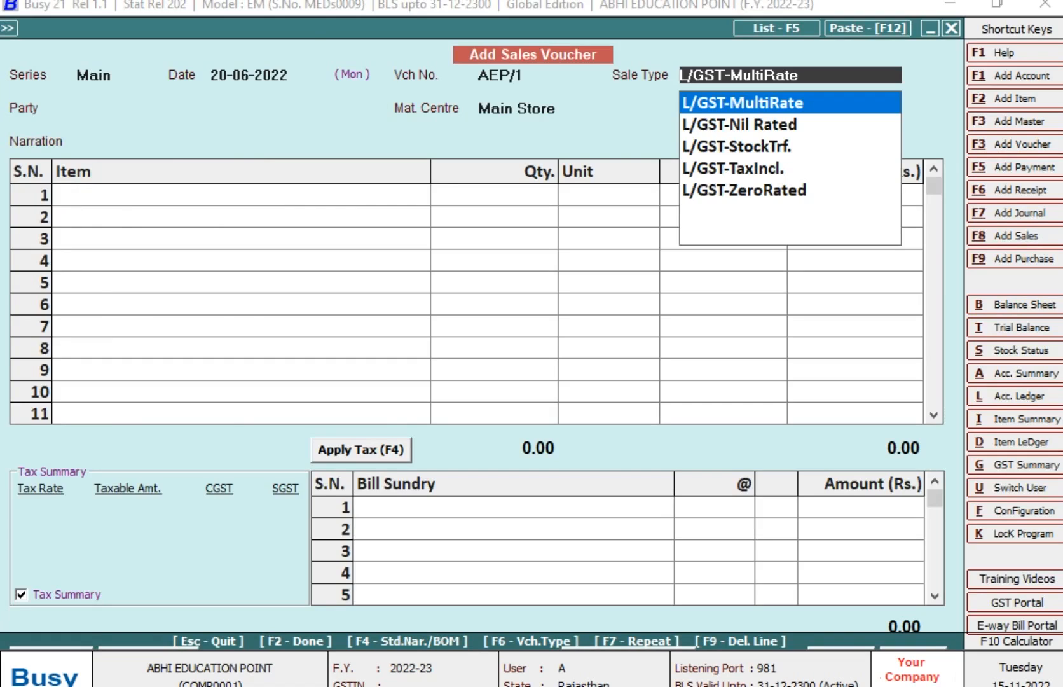
key("Escape")
key("Escape")
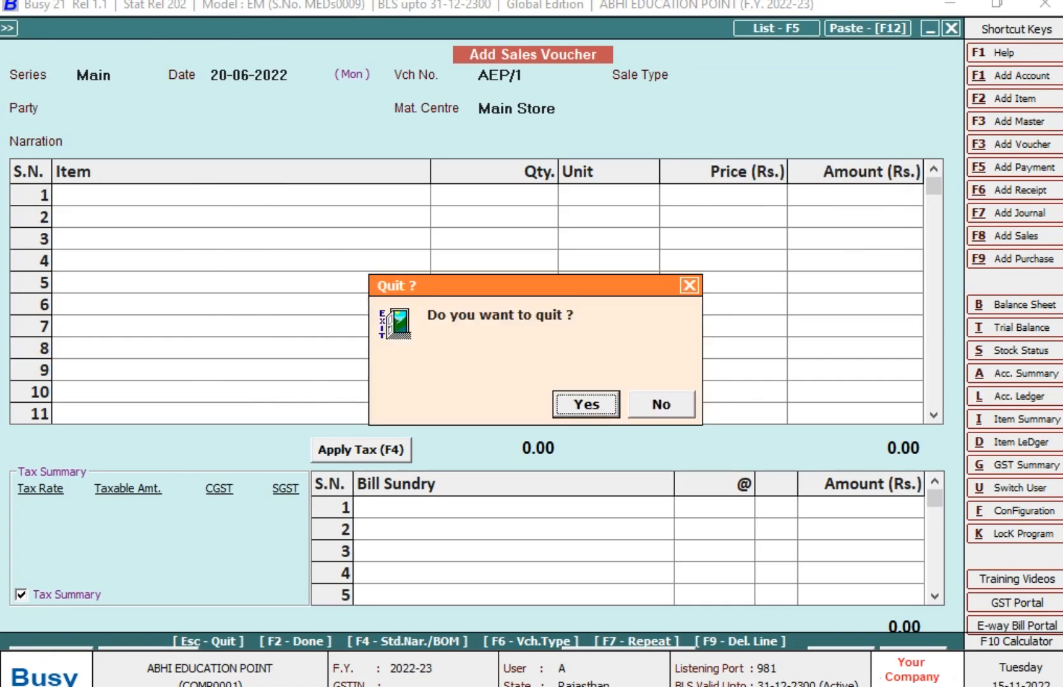
key("Return")
key("Escape")
Reopen the voucher numbering settings of the Main sales series from the voucher series configuration
key("Left")
key("Down")
key("Return")
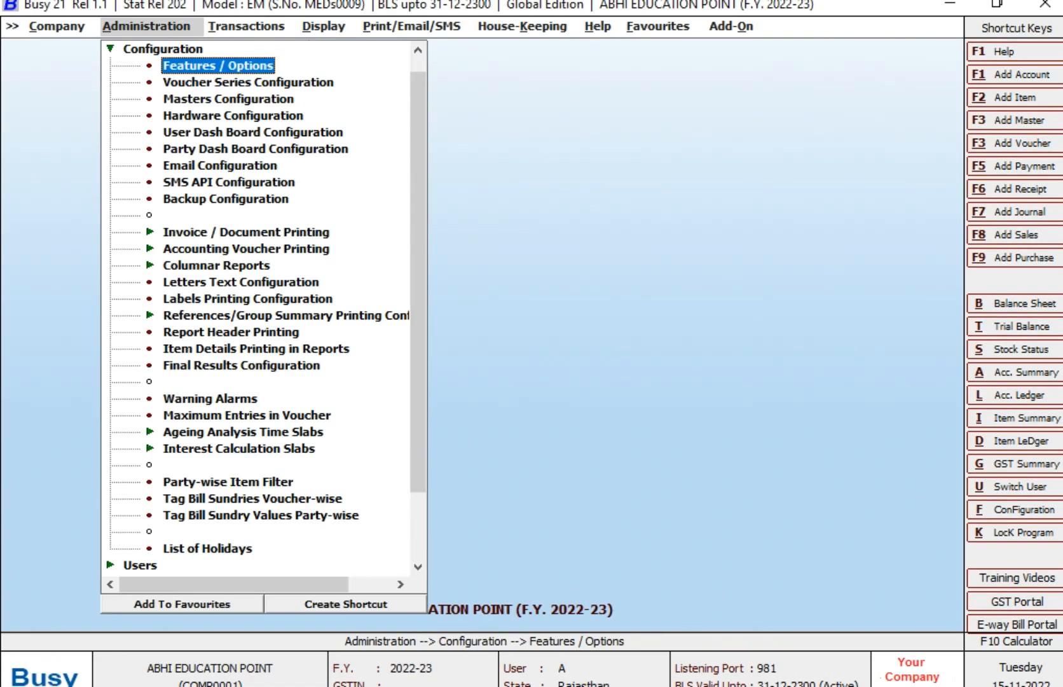
key("Return")
key("Escape")
key("Down")
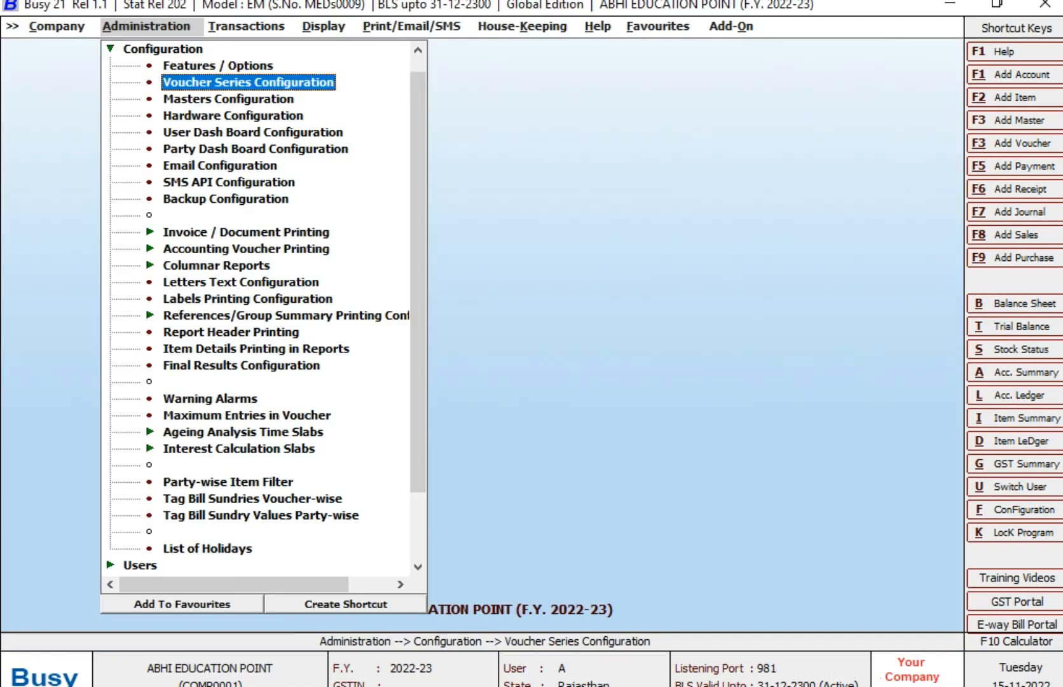
key("Return")
key("Return")
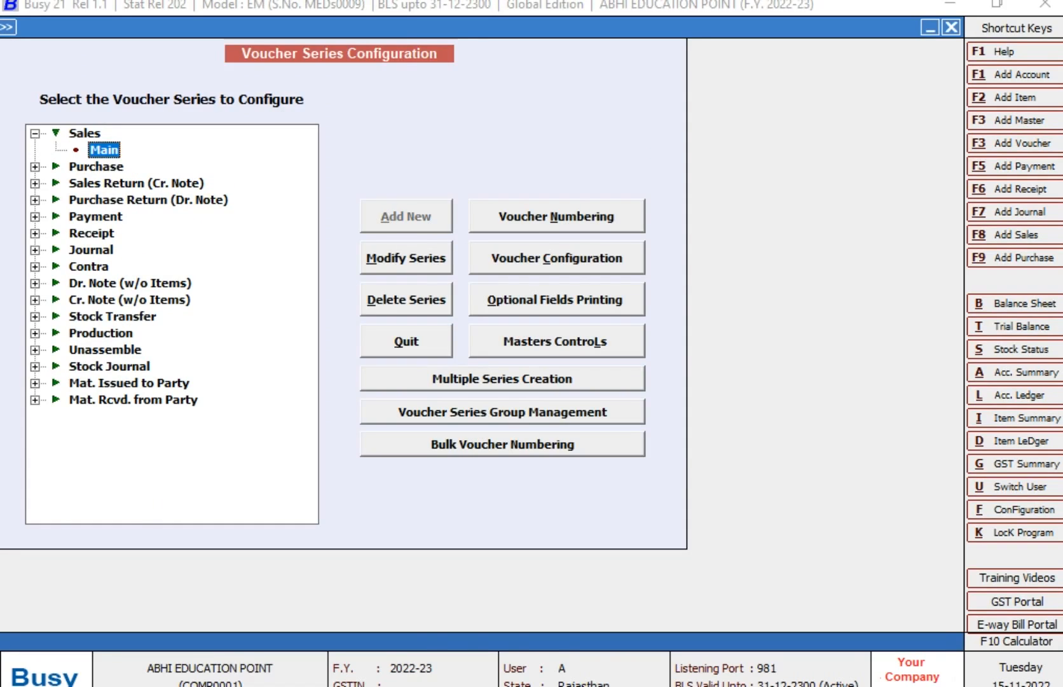
key("Tab")
key("Return")
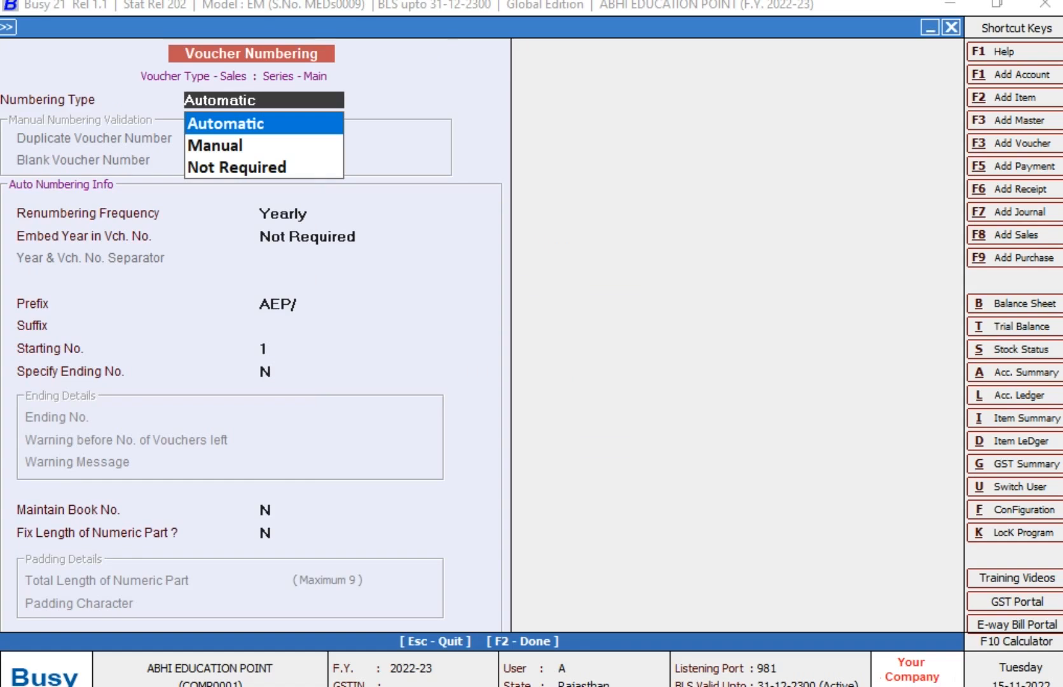
Clear the AEP/ prefix from the voucher numbering and keep the suffix blank and the starting number at 1
key("Return")
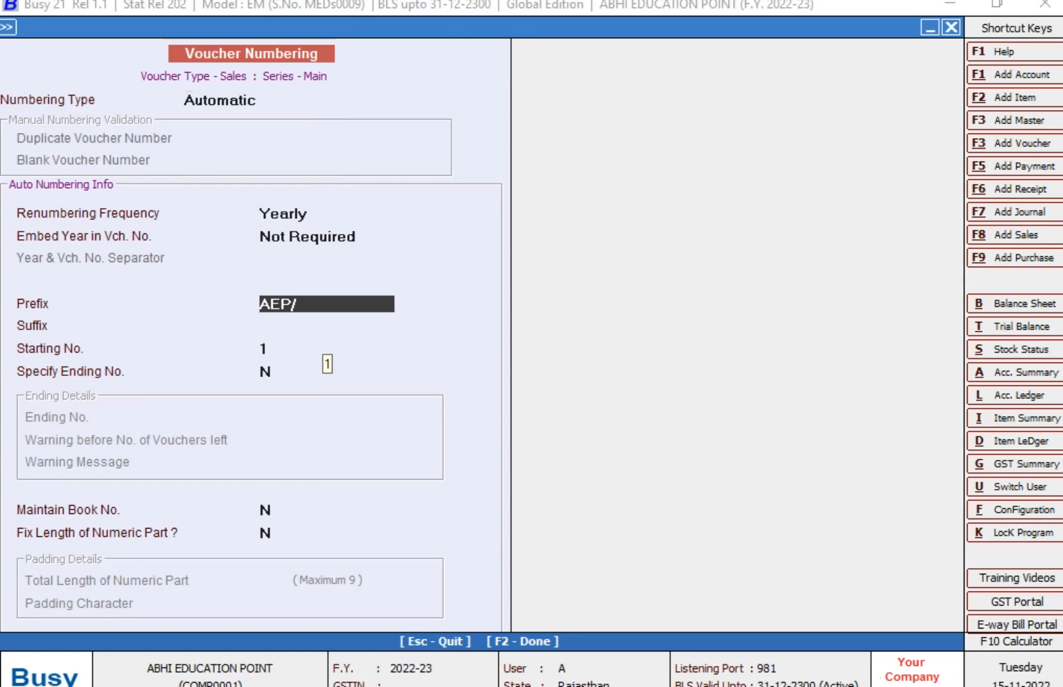
key("BackSpace")
key("BackSpace")
key("BackSpace")
key("BackSpace")
key("Return")
key("Return")
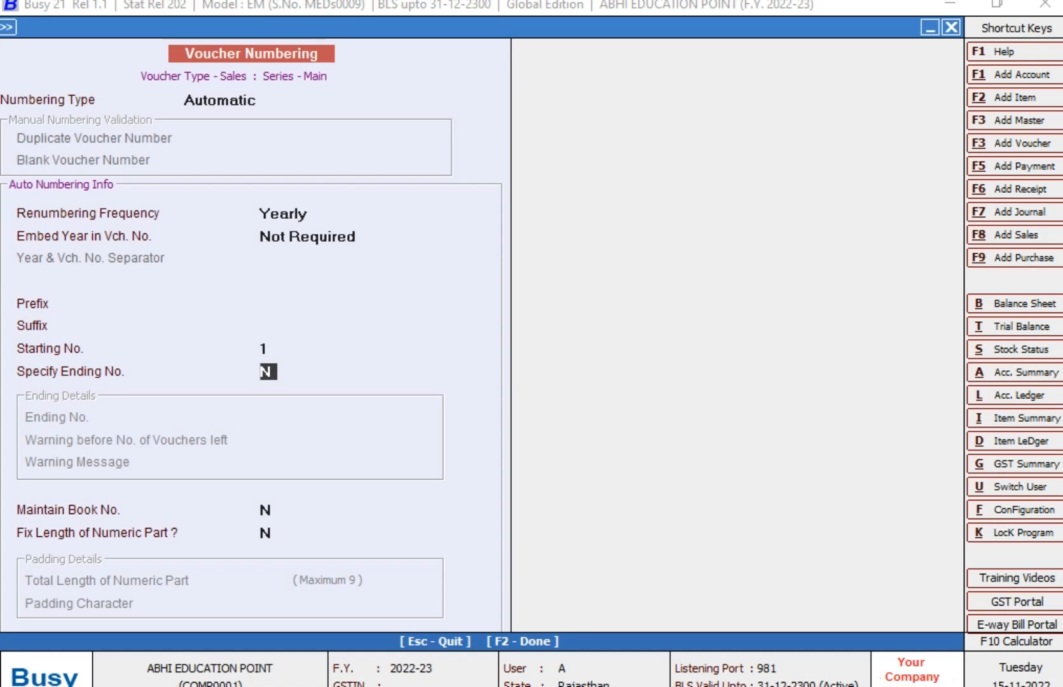
Specify an ending voucher number of 100 with a warning when 5 vouchers are left
type("y")
key("Return")
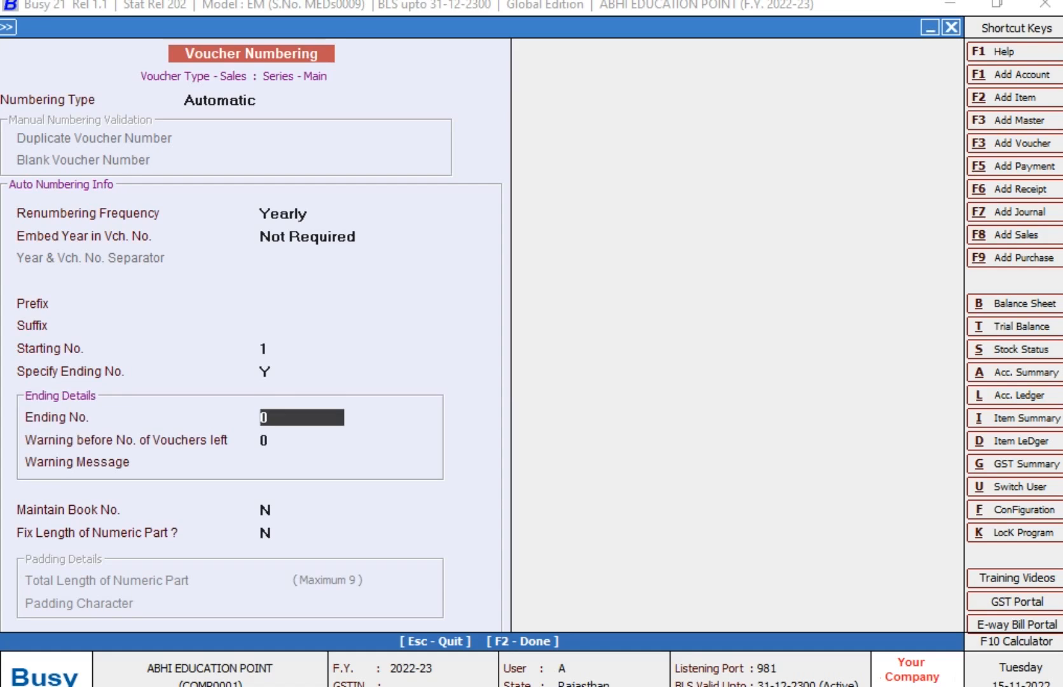
type("100")
key("Return")
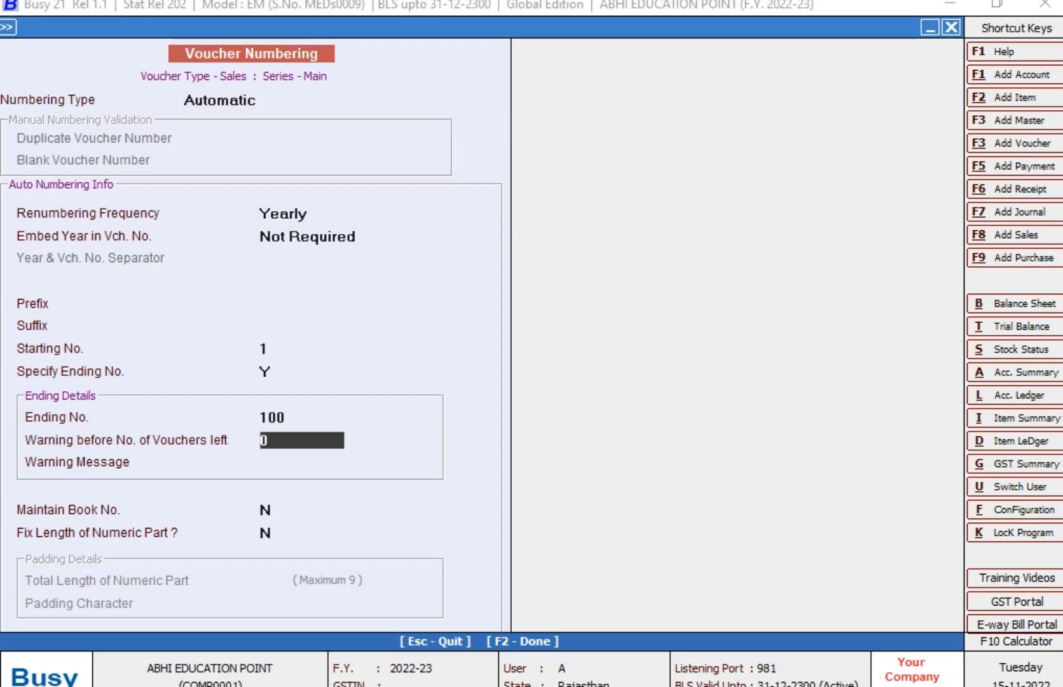
type("5")
key("Return")
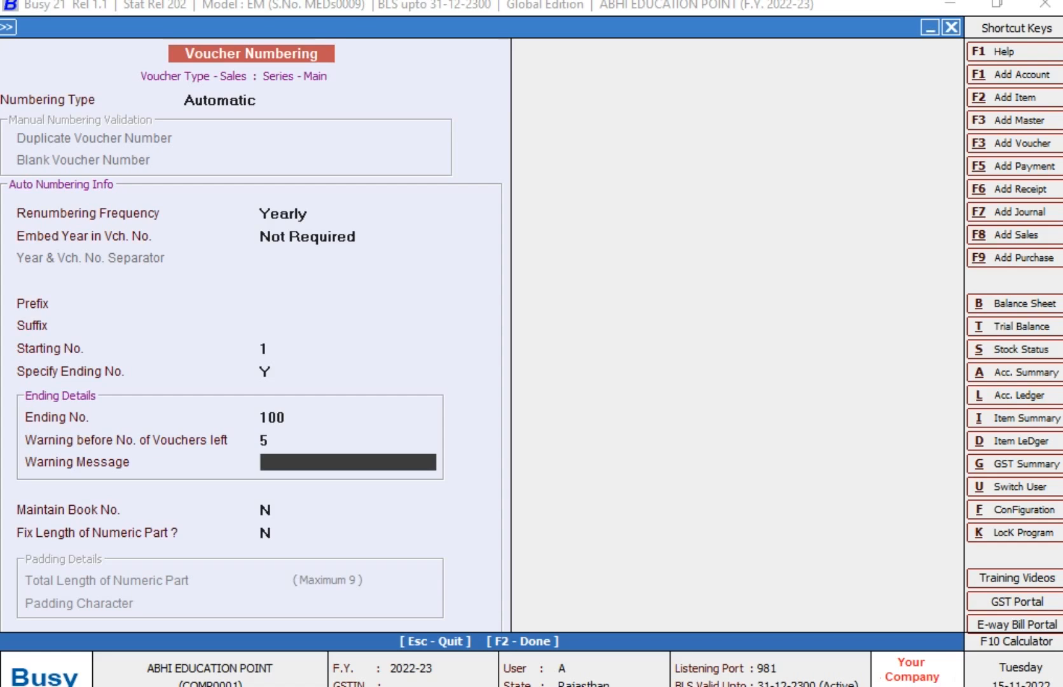
Leave the warning message blank and switch the Specify Ending No. option back to N
type("++")
key("BackSpace")
key("BackSpace")
key("Up")
key("Up")
key("Up")
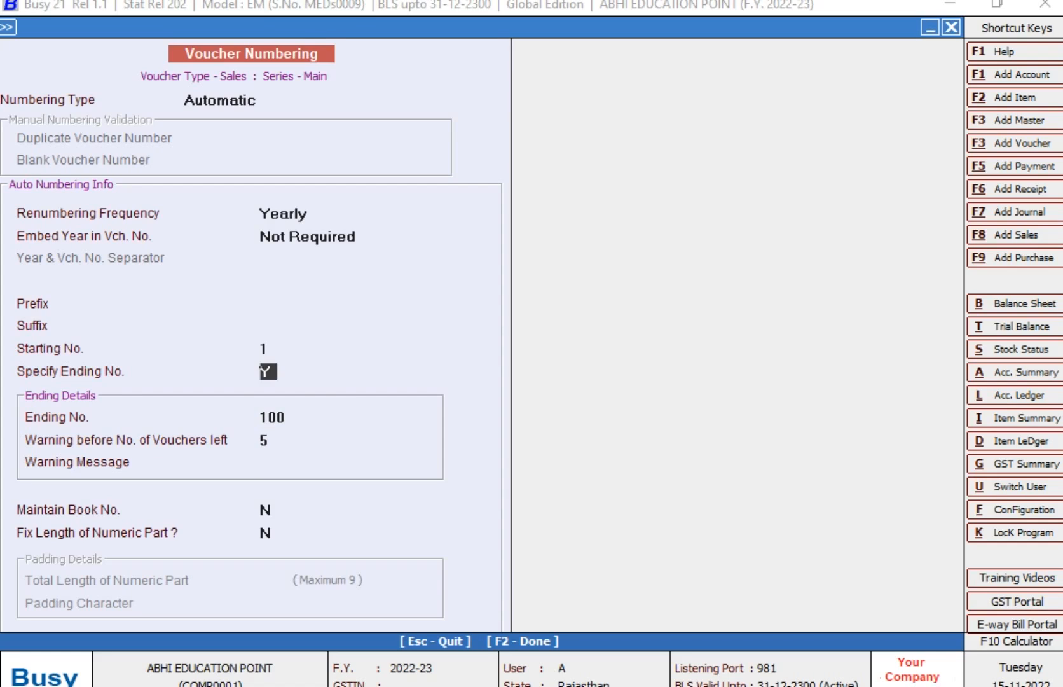
type("N")
key("Return")
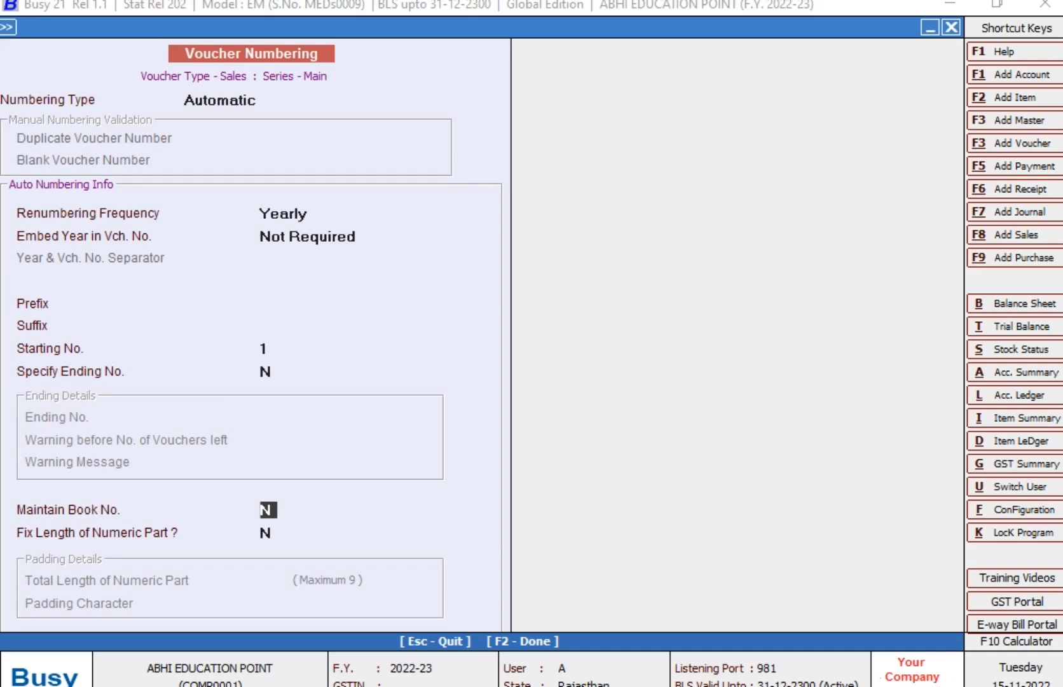
Enable Maintain Book No. and set the book size to 100
key("y")
key("Return")
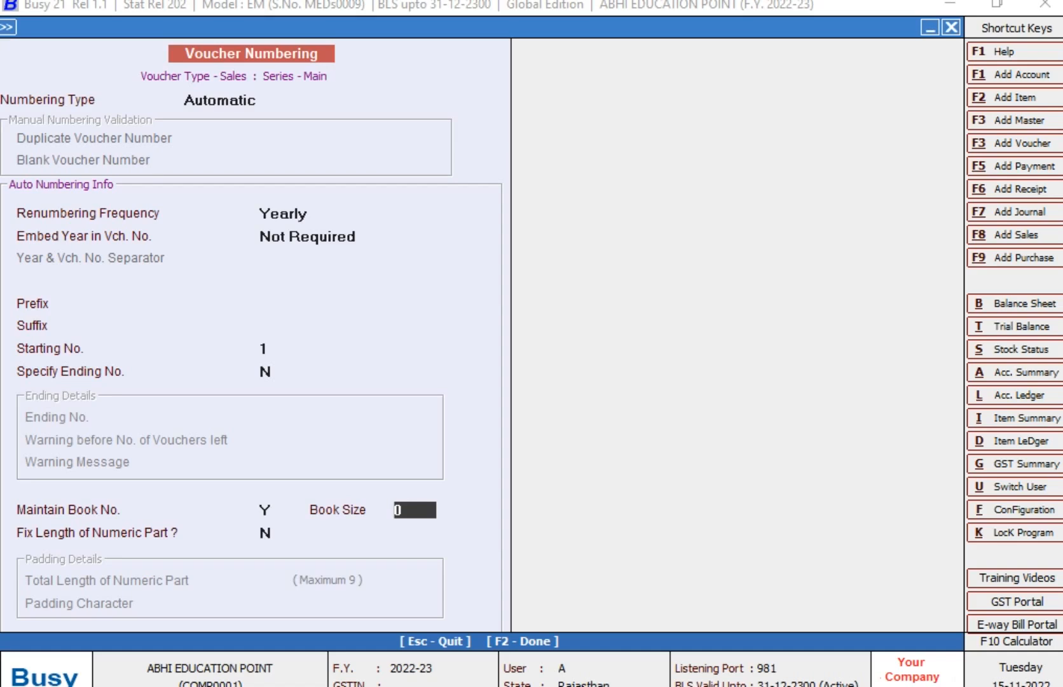
type("100")
key("Return")
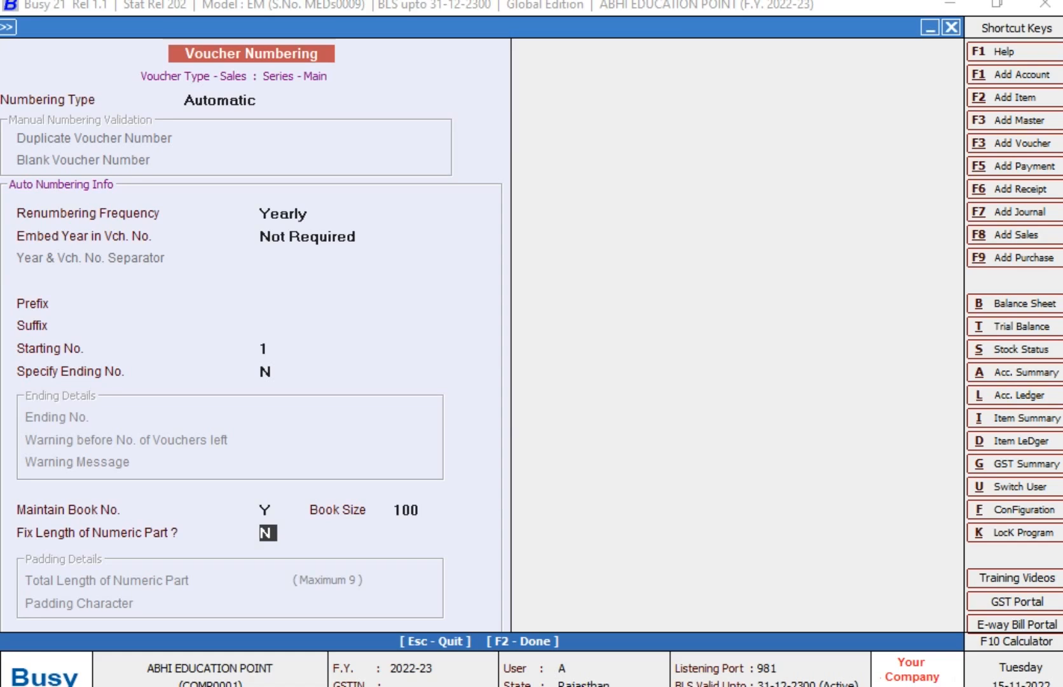
Keep the numeric part's length unfixed, save the voucher numbering system, and decline renumbering the Main series sale vouchers
key("Return")
key("Return")
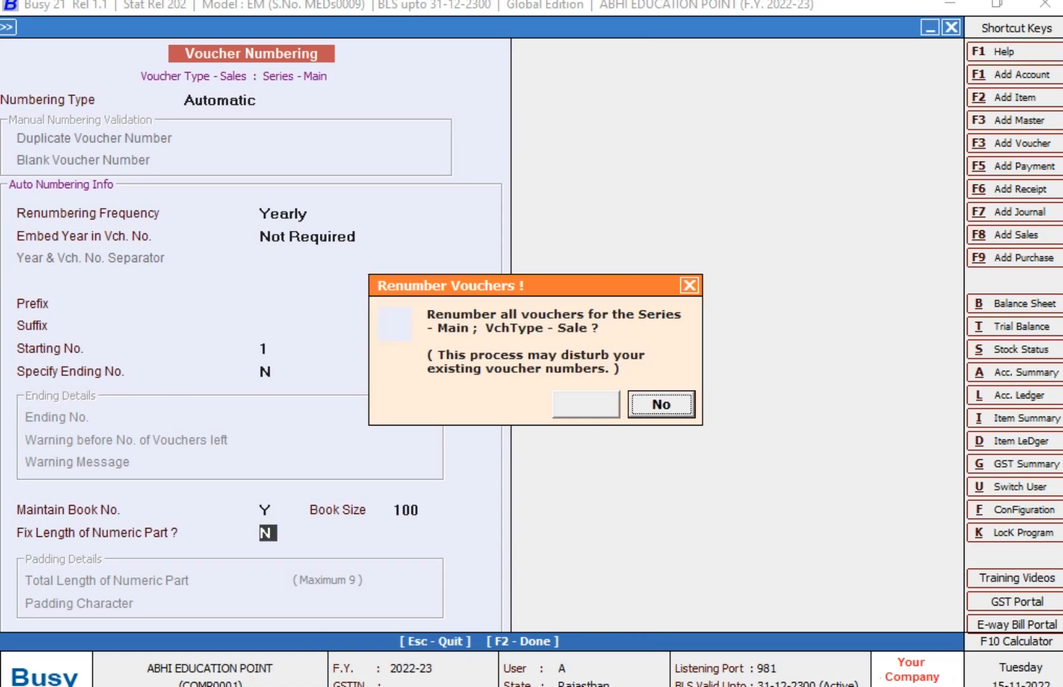
key("Return")
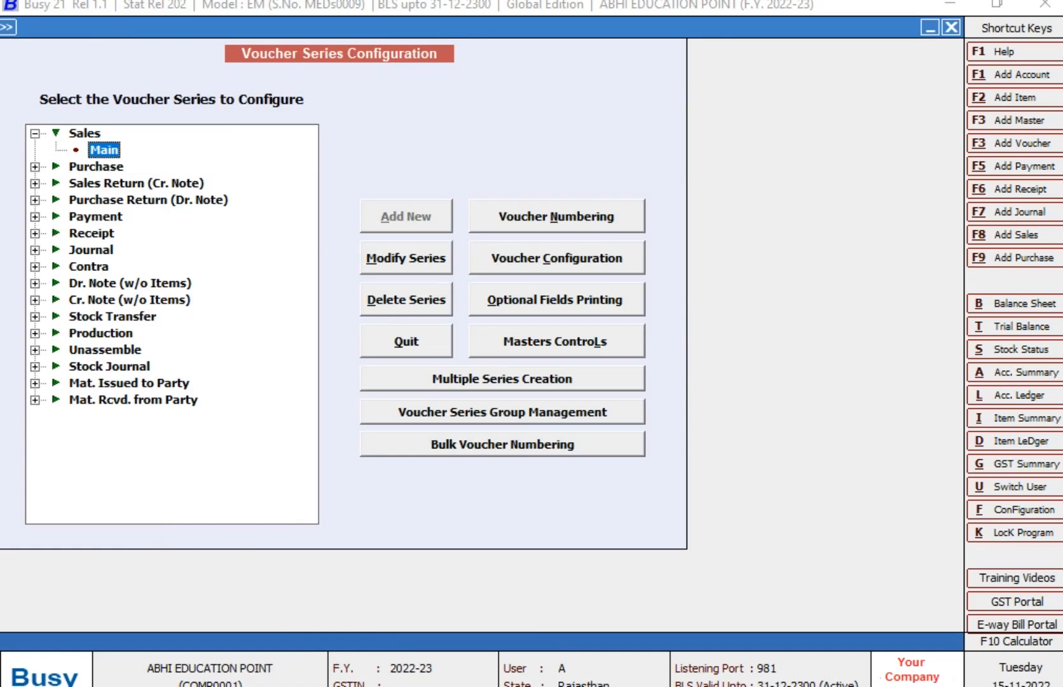
Open a new sales voucher in the Main series to check its voucher and book numbers, and return to the main menu without saving
key("Escape")
key("Right")
key("Return")
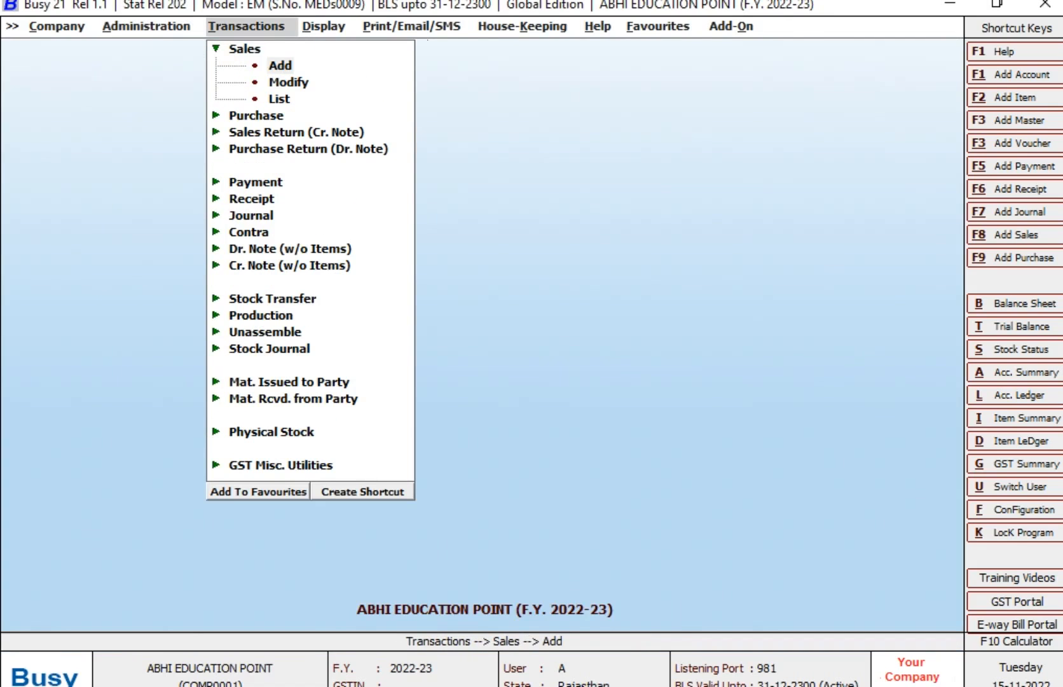
key("Return")
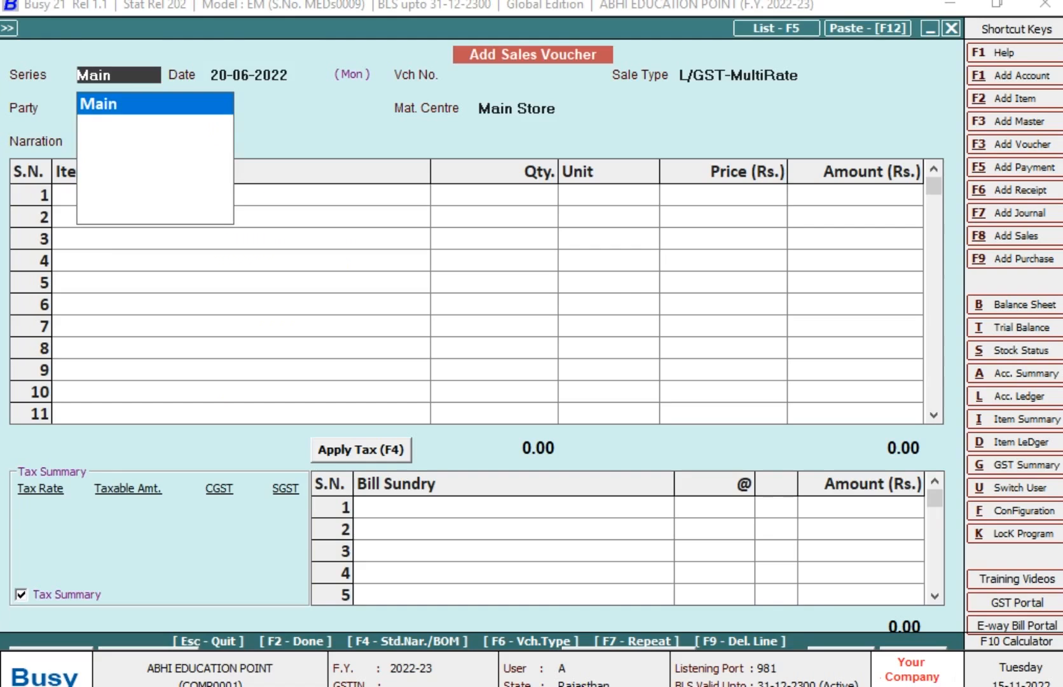
key("Return")
key("Return")
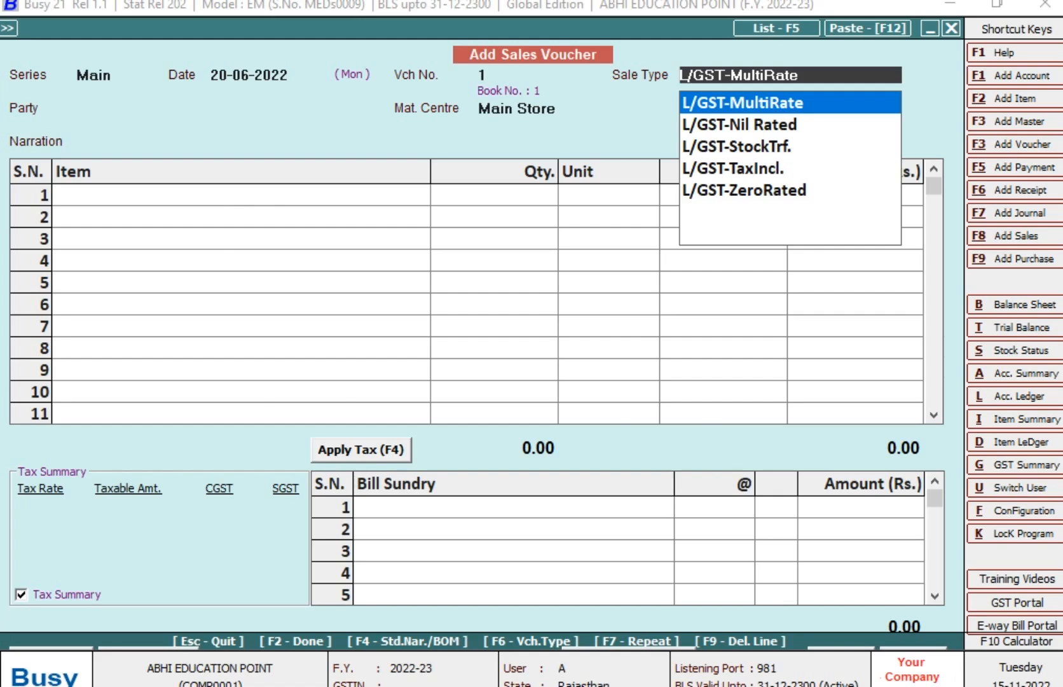
key("Escape")
key("Escape")
key("Left")
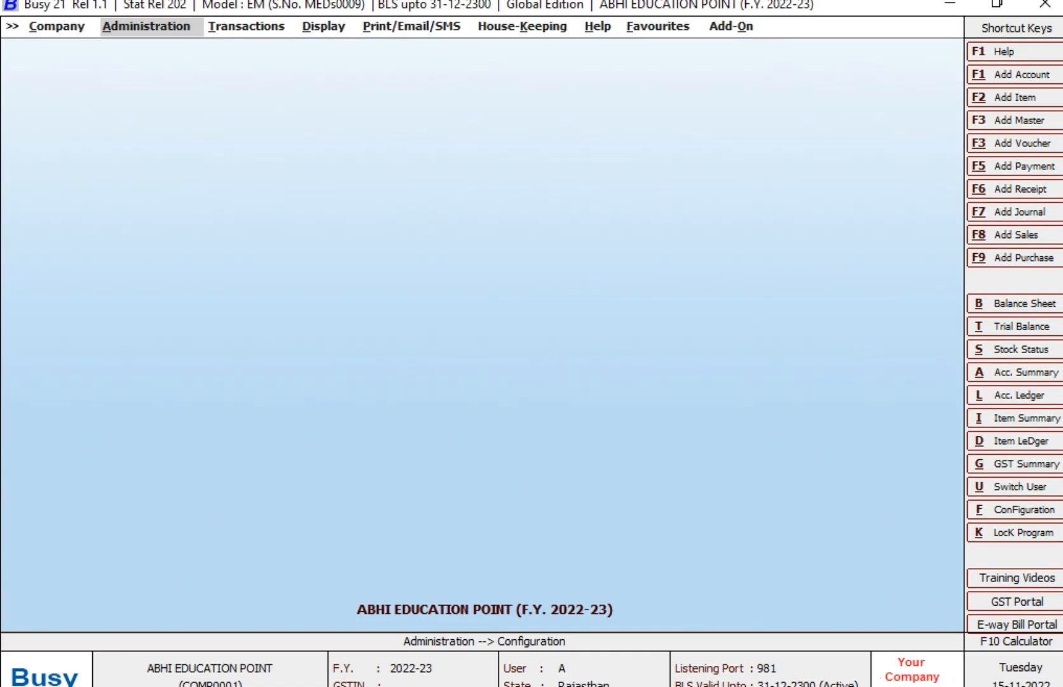